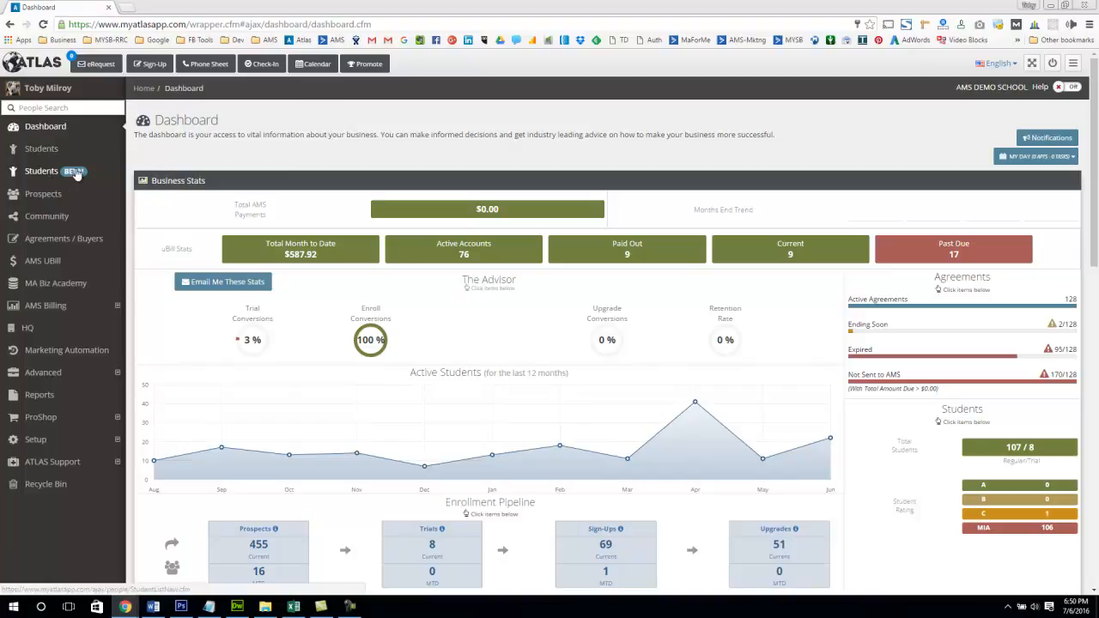
Open the beta Students list and look over its student table and column headings
left_click(42, 176)
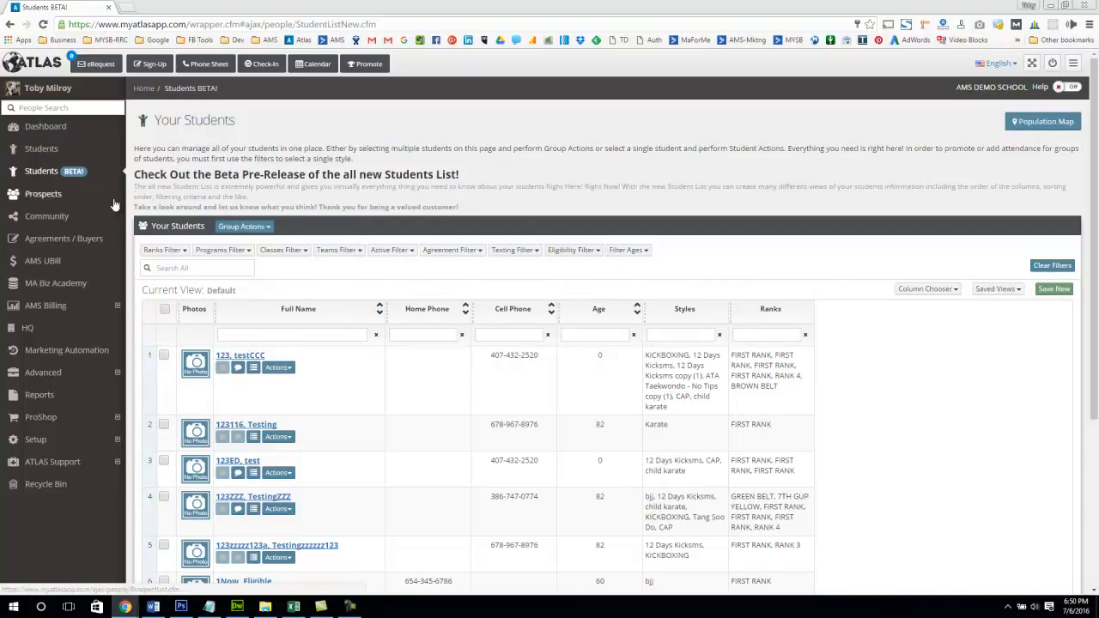
scroll(632, 209, "down", 2)
scroll(632, 209, "up", 1)
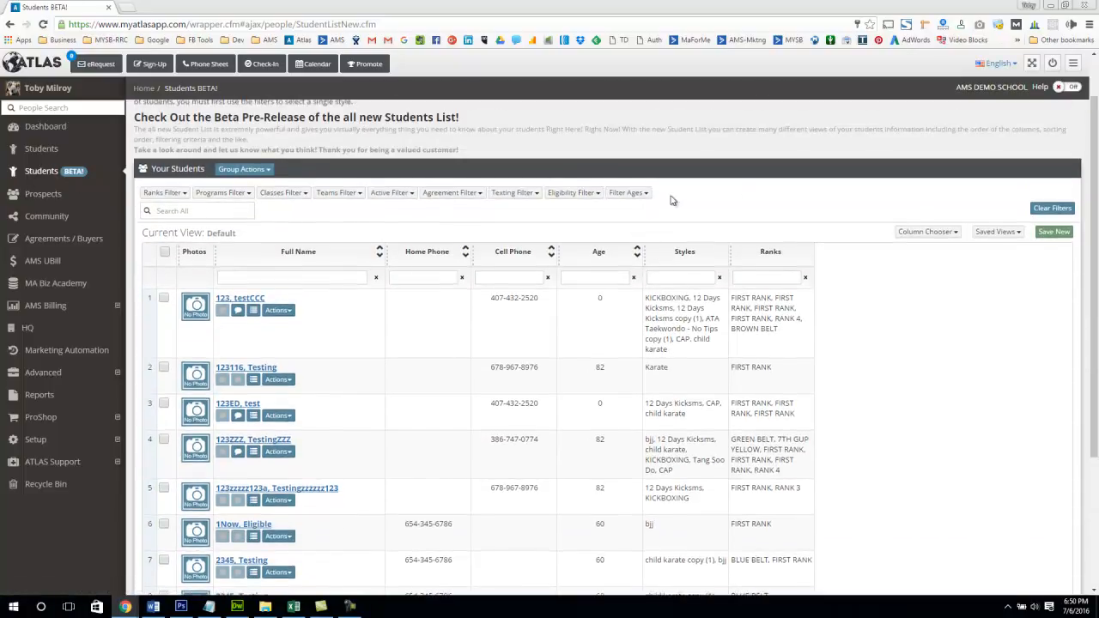
left_click_drag(1095, 191, 1095, 226)
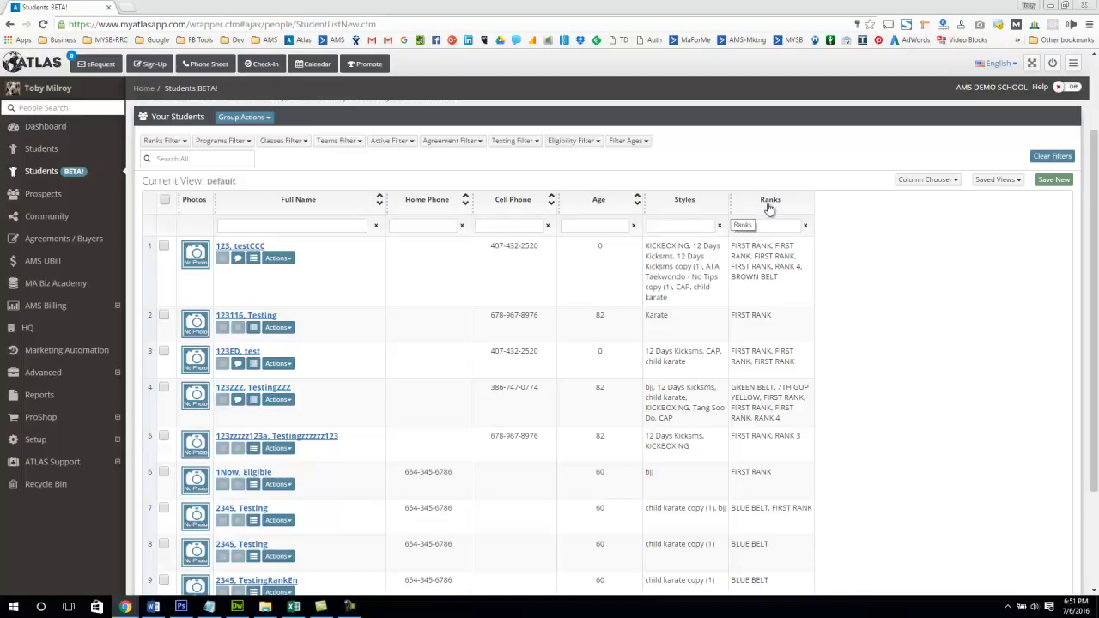
left_click_drag(718, 202, 722, 202)
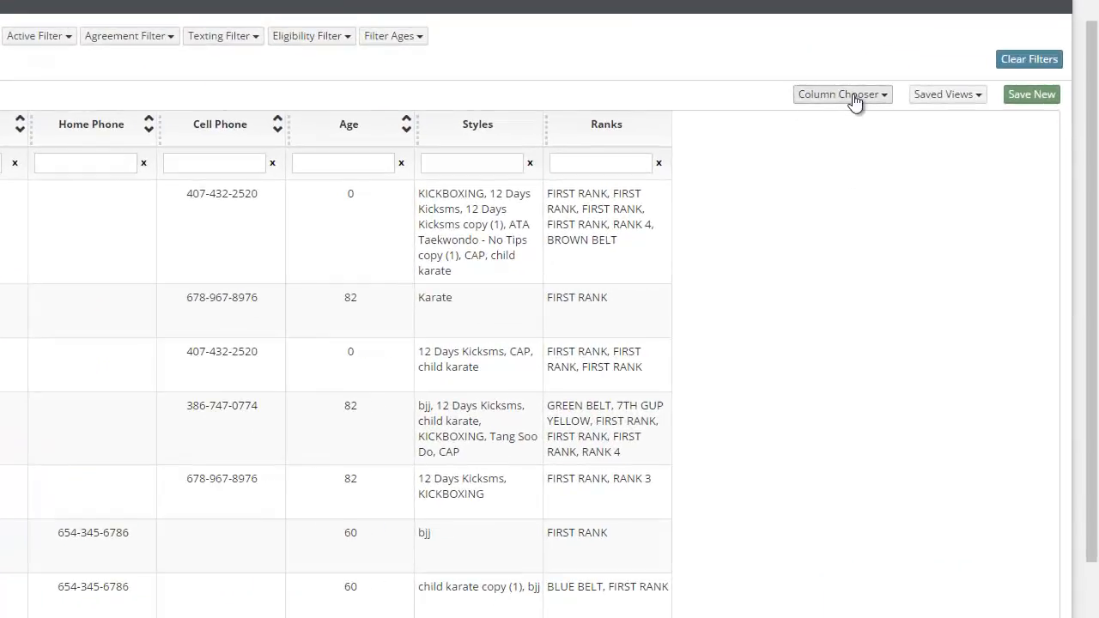
Hide the Styles column and show the Email column in the student list
left_click(876, 96)
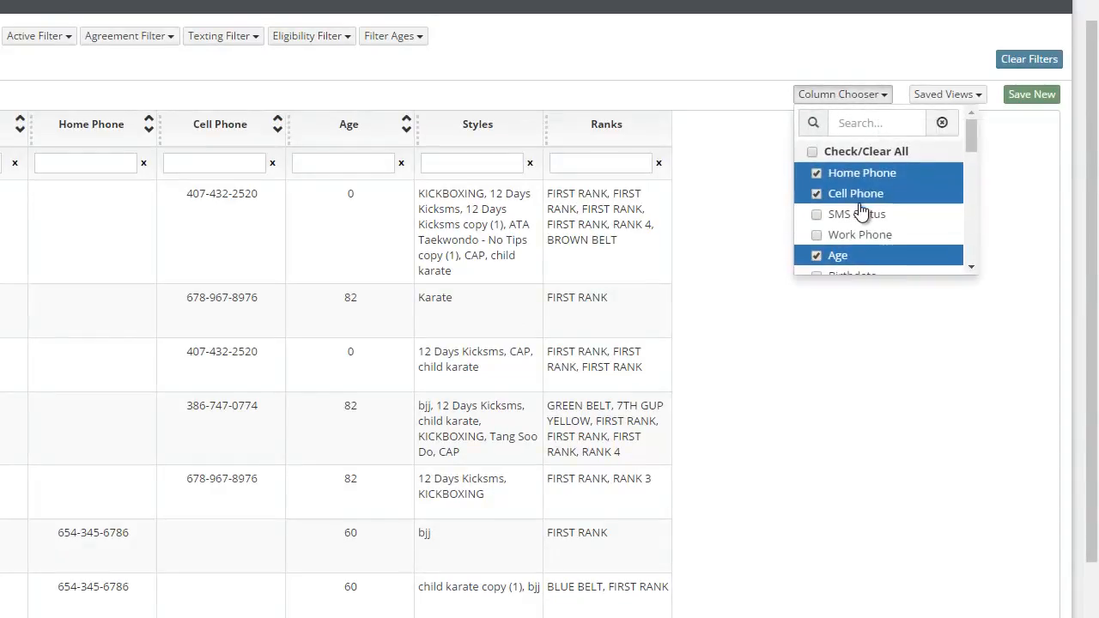
scroll(862, 209, "down", 10)
scroll(861, 212, "up", 5)
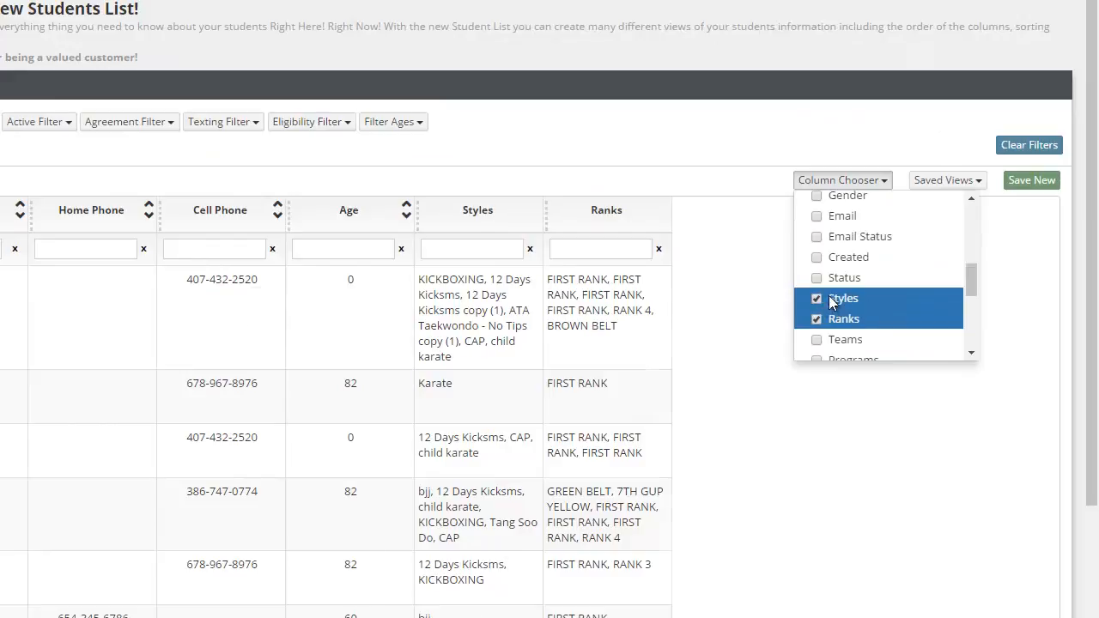
left_click(830, 303)
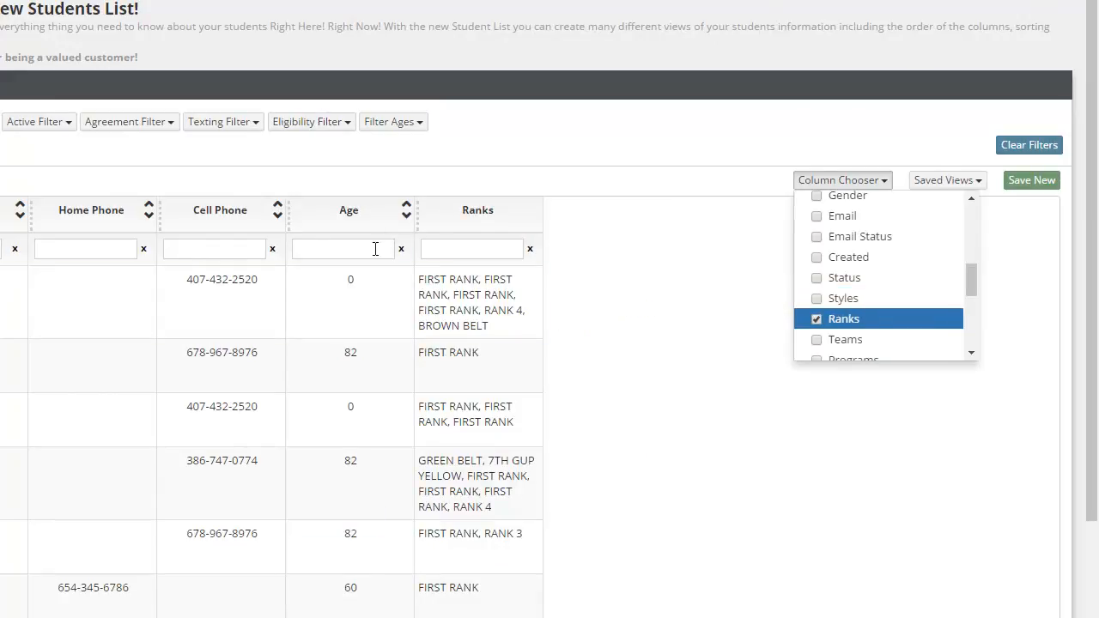
left_click(816, 218)
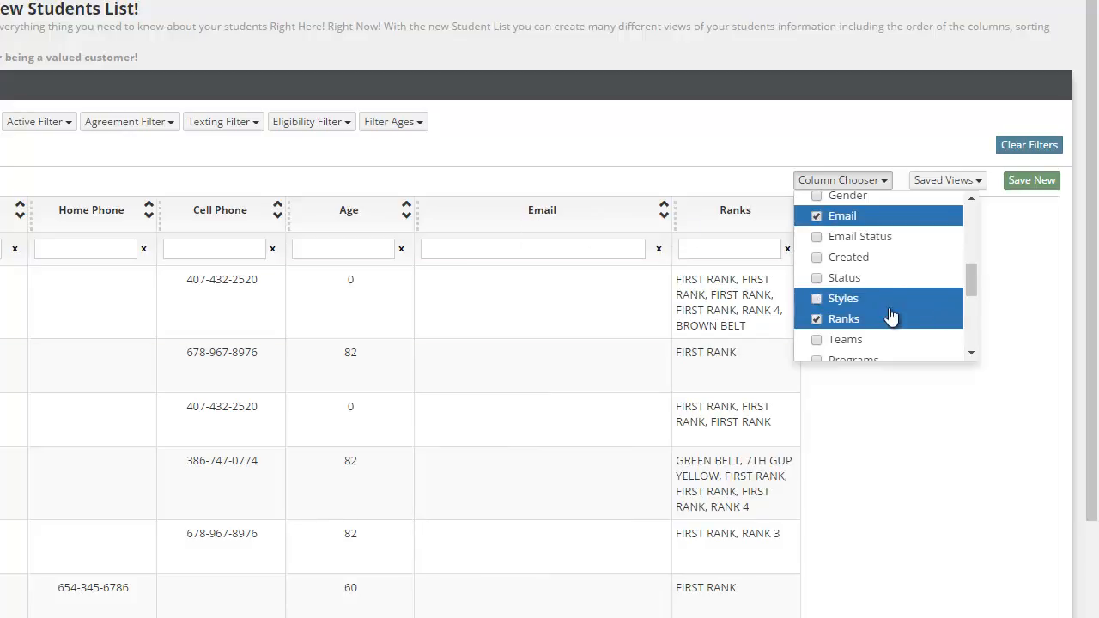
Add the Programs column to the student list and close the column selection
scroll(890, 314, "up", 5)
scroll(888, 312, "up", 5)
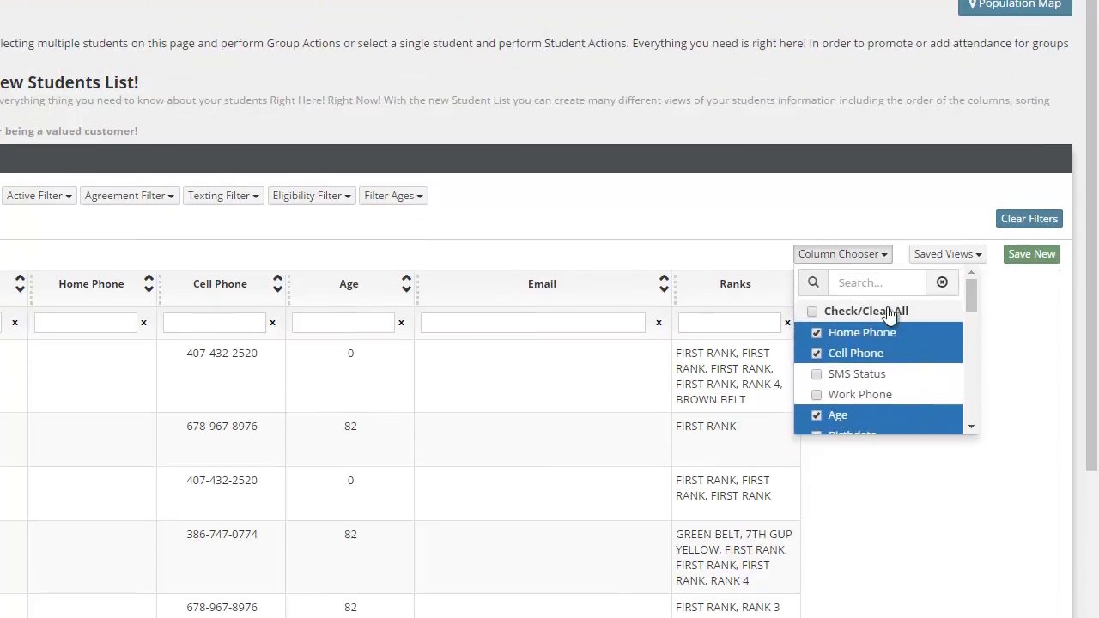
scroll(881, 349, "down", 5)
scroll(883, 352, "down", 5)
scroll(888, 378, "up", 2)
scroll(890, 382, "down", 2)
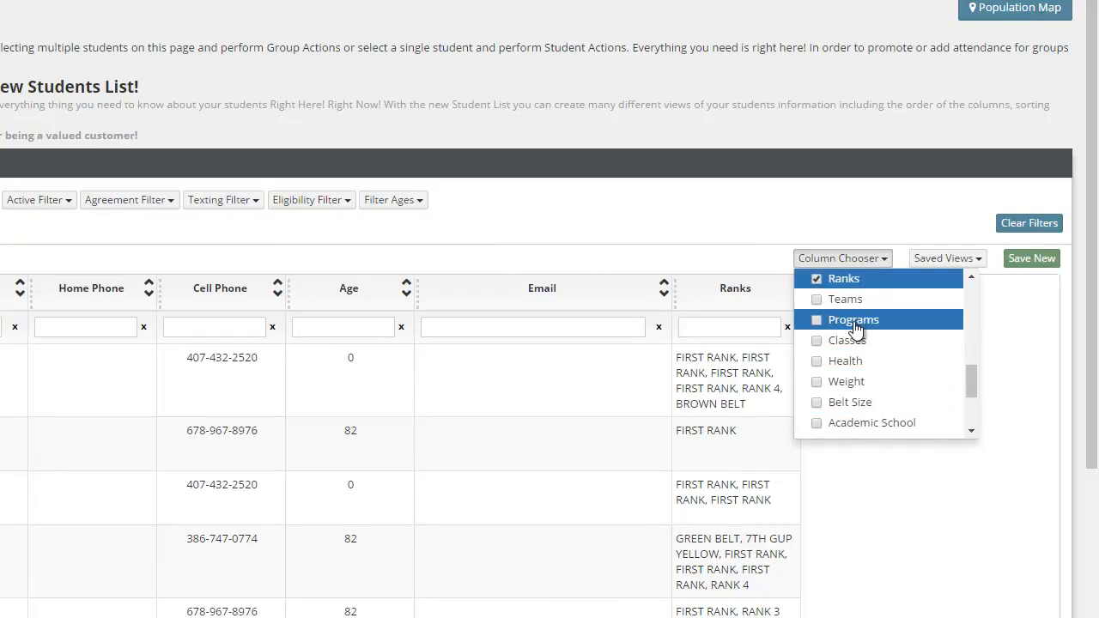
left_click(856, 319)
left_click(883, 110)
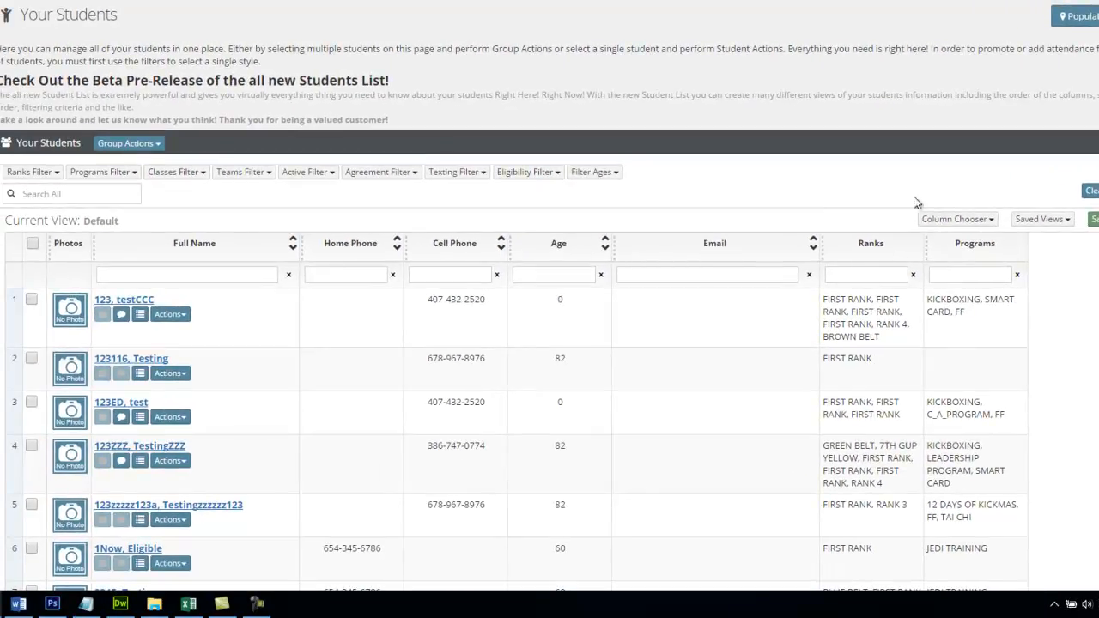
scroll(959, 249, "down", 3)
scroll(841, 393, "down", 1)
scroll(829, 383, "up", 3)
scroll(822, 374, "down", 2)
scroll(822, 372, "up", 2)
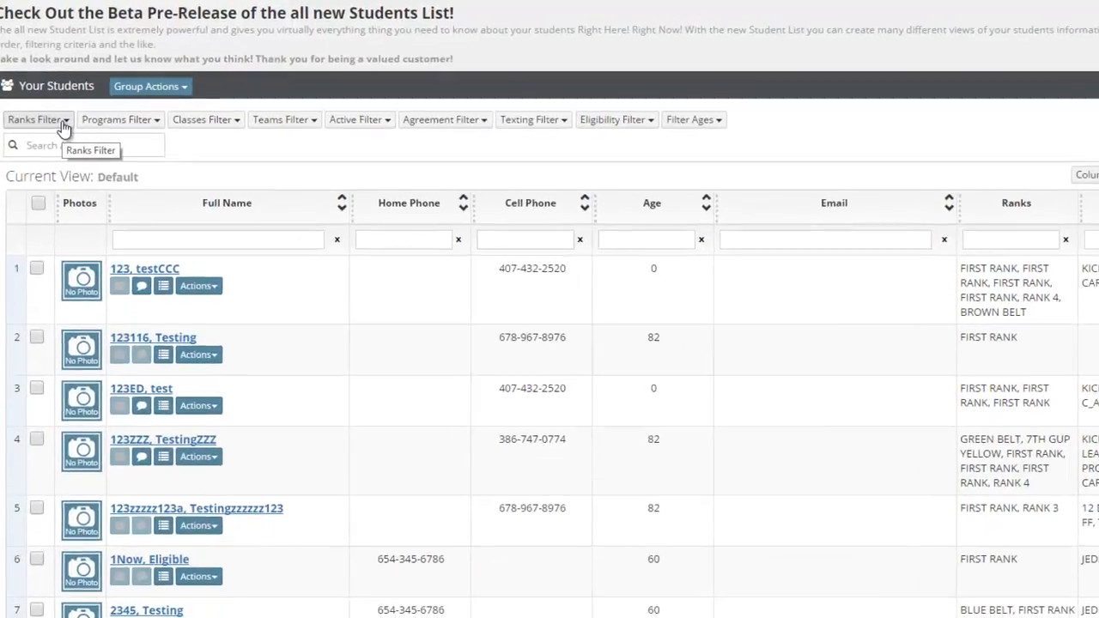
Filter the students by the KARATEv ranks FIRST RANK, SECOND RANK and 3RDRANK
left_click(54, 104)
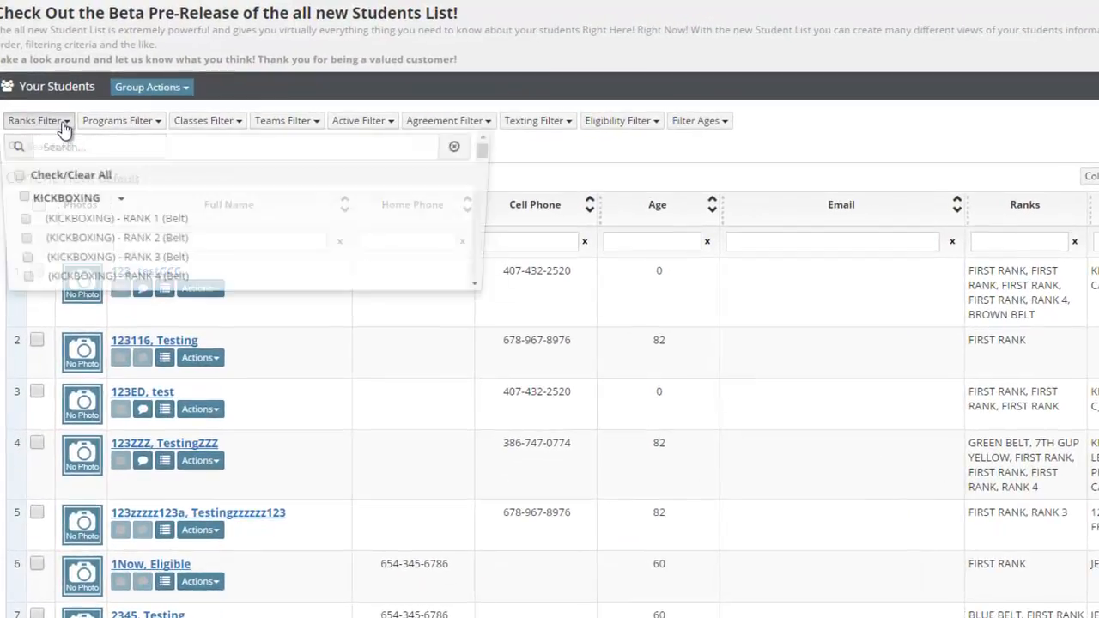
scroll(94, 215, "down", 5)
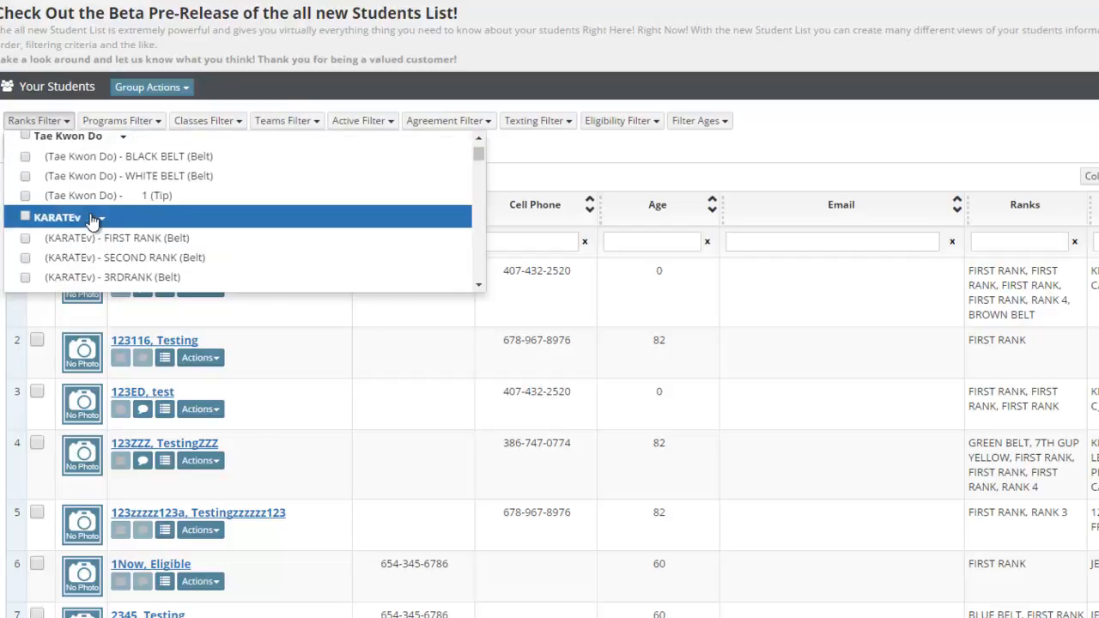
scroll(94, 224, "down", 5)
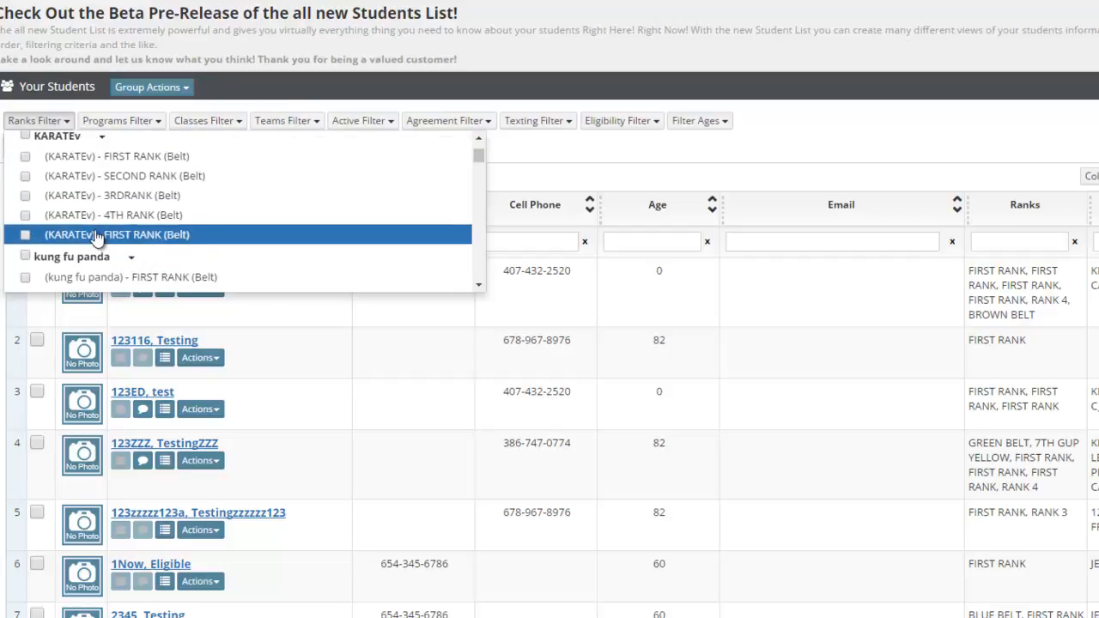
scroll(96, 238, "down", 5)
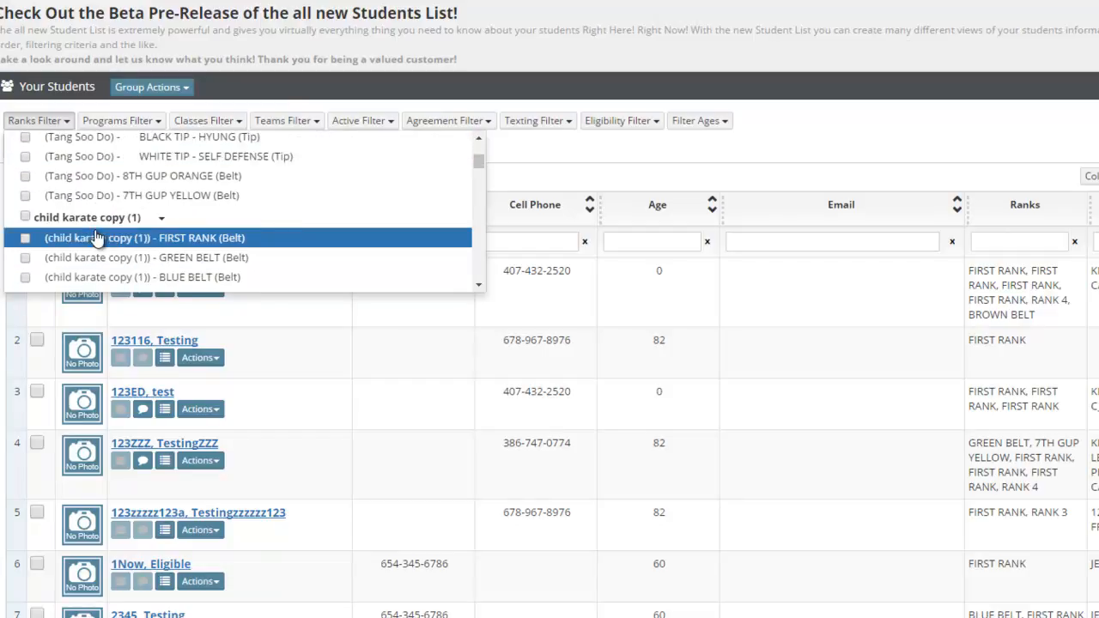
scroll(96, 238, "down", 8)
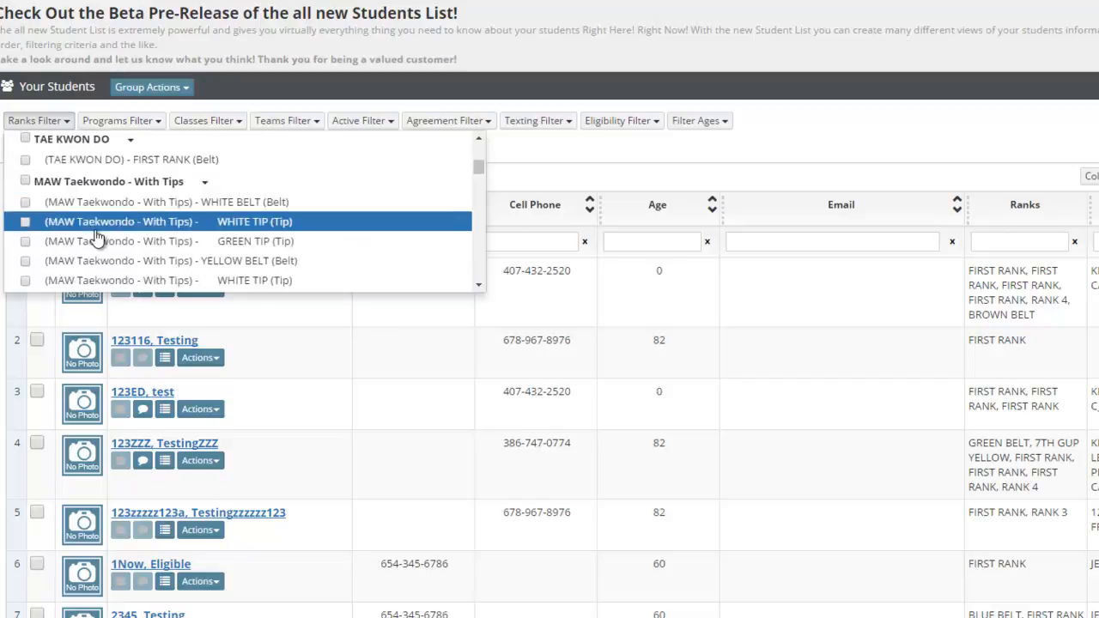
scroll(96, 238, "up", 14)
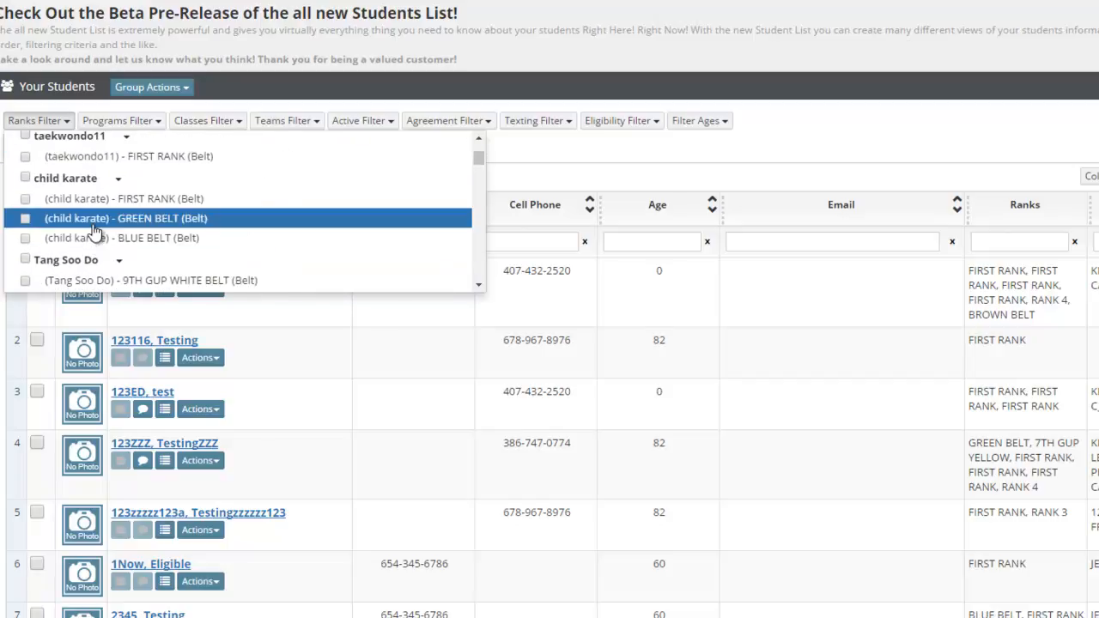
scroll(95, 230, "up", 2)
scroll(93, 229, "down", 5)
scroll(91, 228, "up", 4)
scroll(86, 225, "up", 2)
scroll(82, 224, "up", 1)
scroll(83, 224, "down", 1)
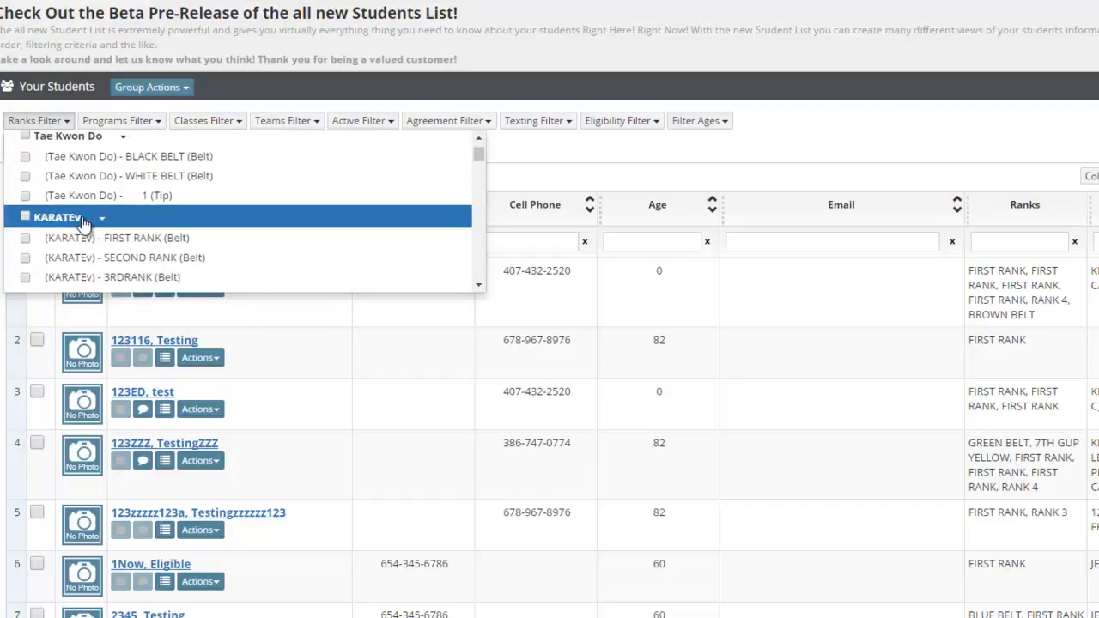
left_click(25, 238)
left_click(35, 257)
scroll(103, 232, "down", 2)
left_click(75, 198)
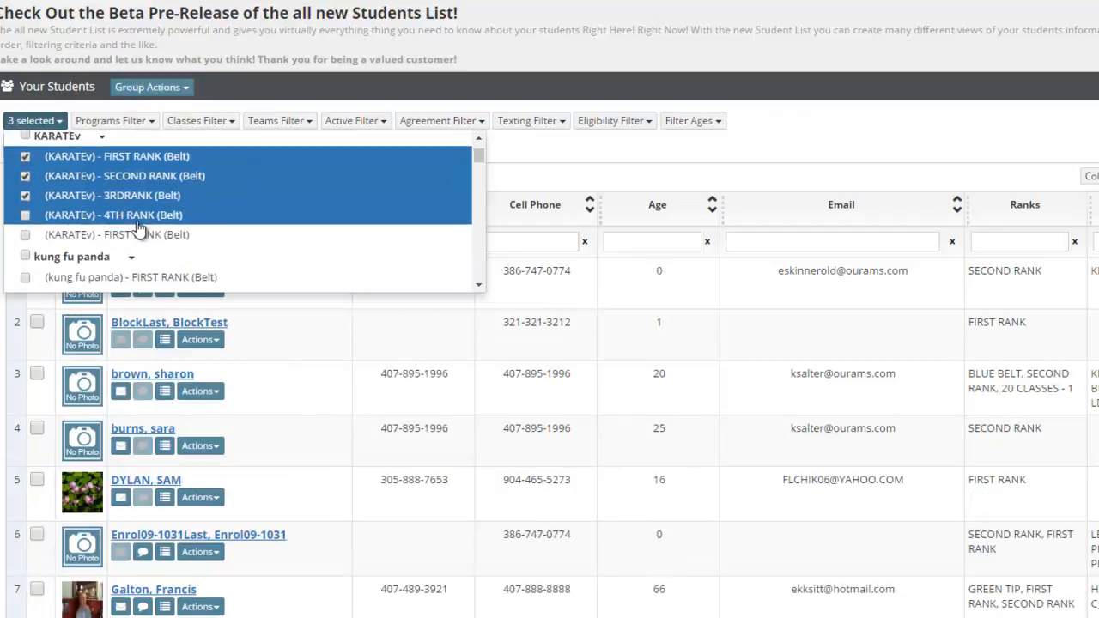
left_click(264, 32)
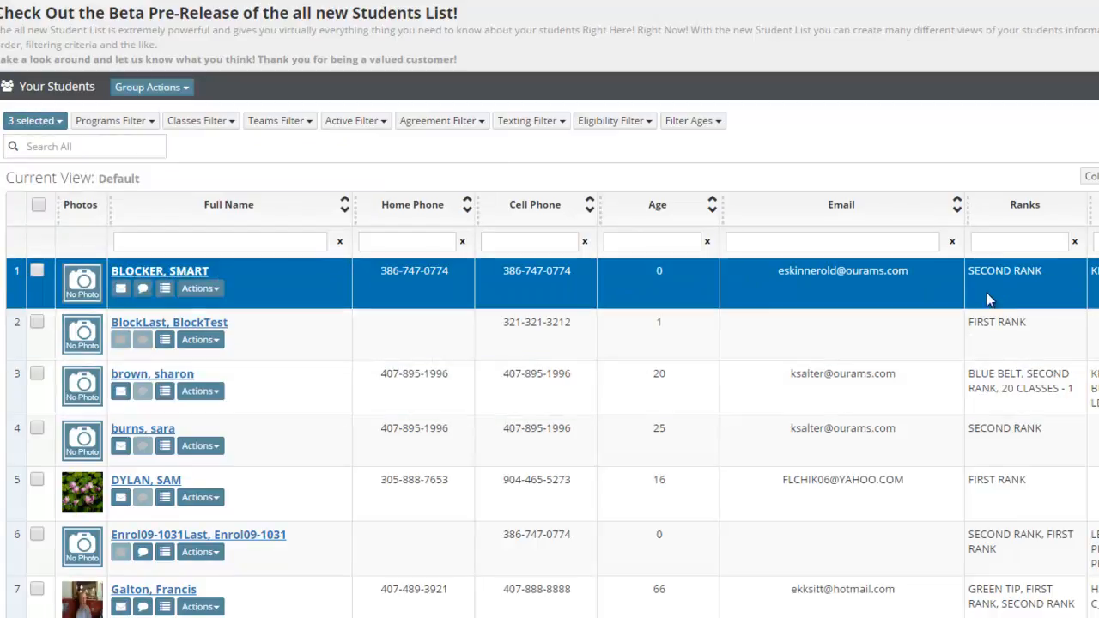
Narrow the rank-filtered students to the second BLACK BELT CLUB entry in the programs filter
left_click(121, 121)
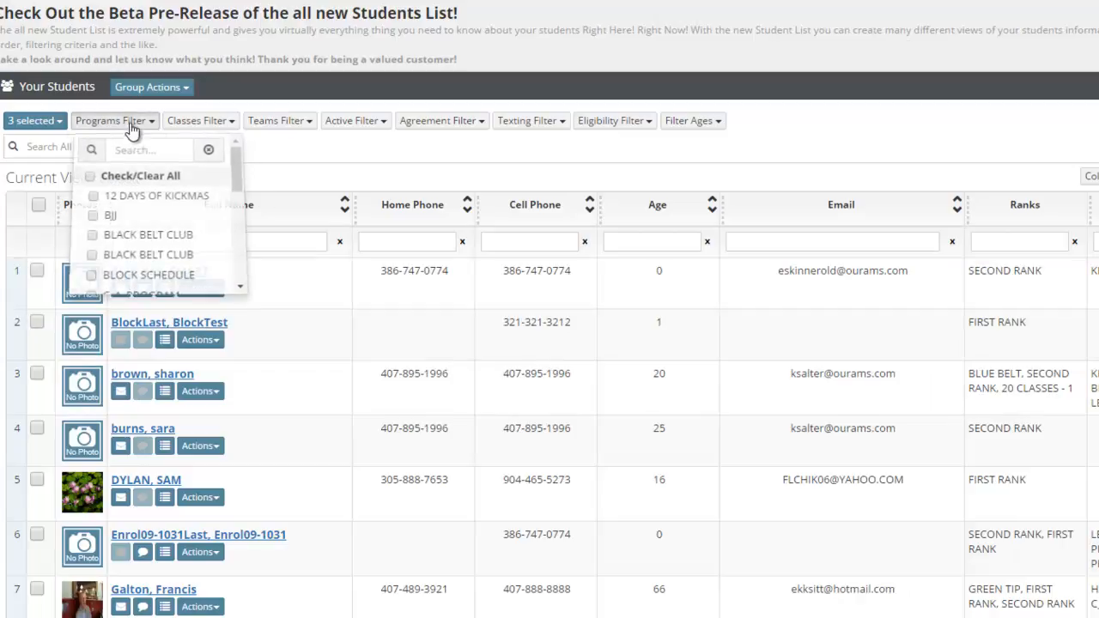
scroll(152, 247, "down", 1)
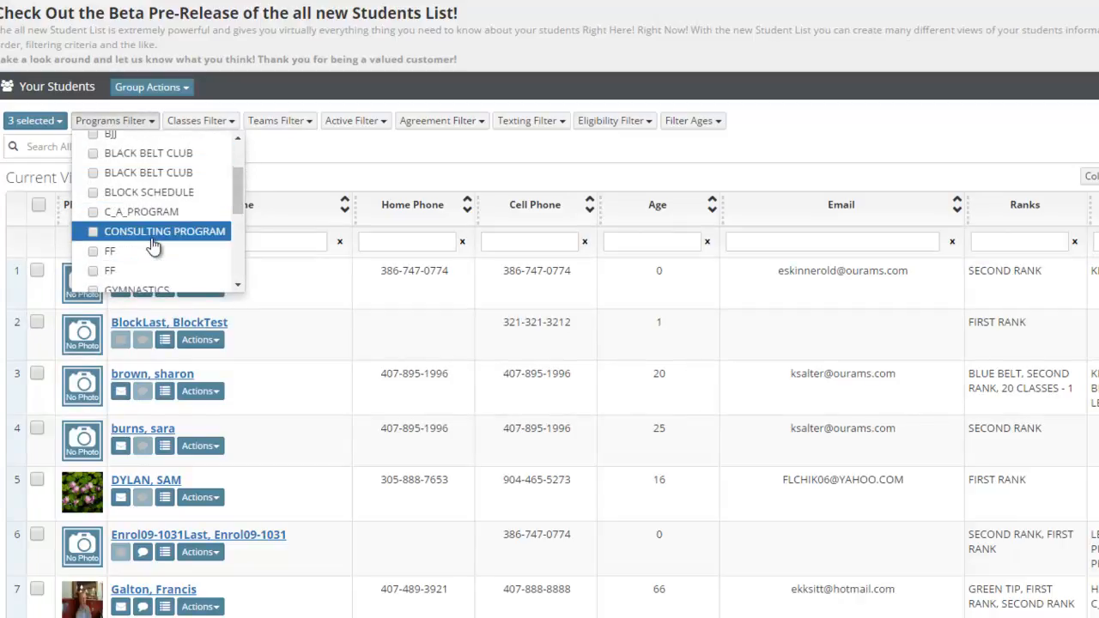
scroll(152, 248, "down", 1)
scroll(152, 247, "down", 1)
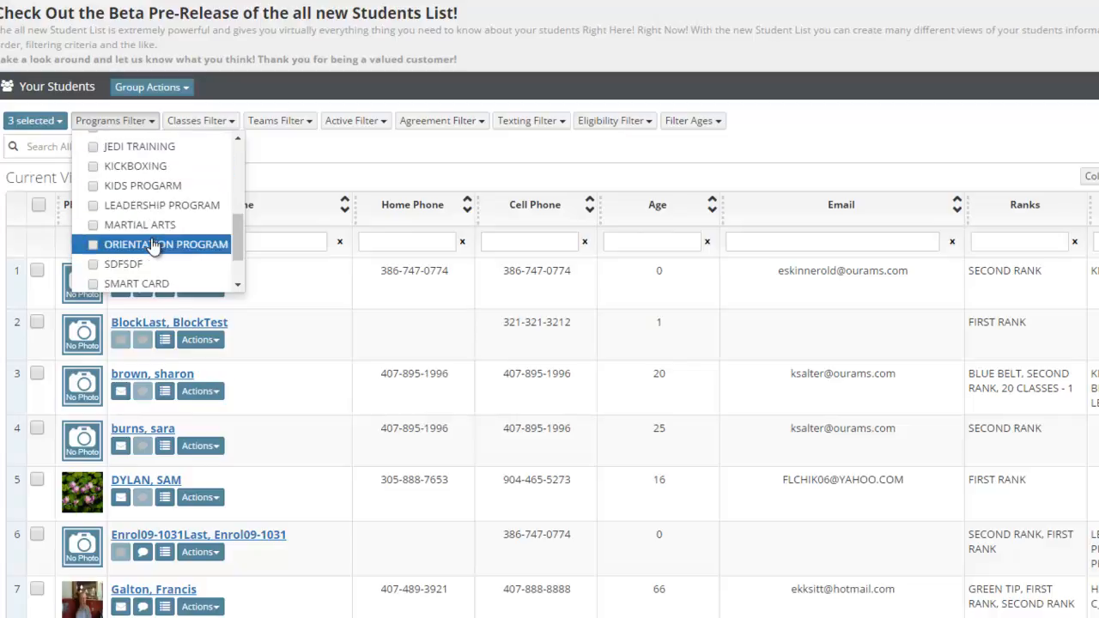
scroll(152, 248, "down", 2)
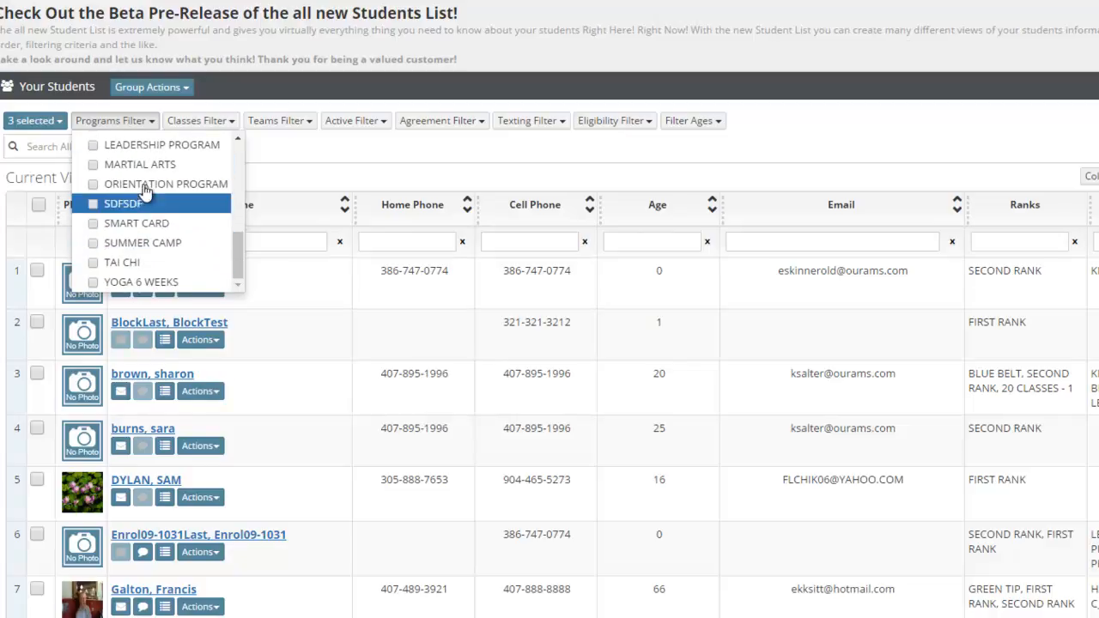
scroll(152, 247, "up", 4)
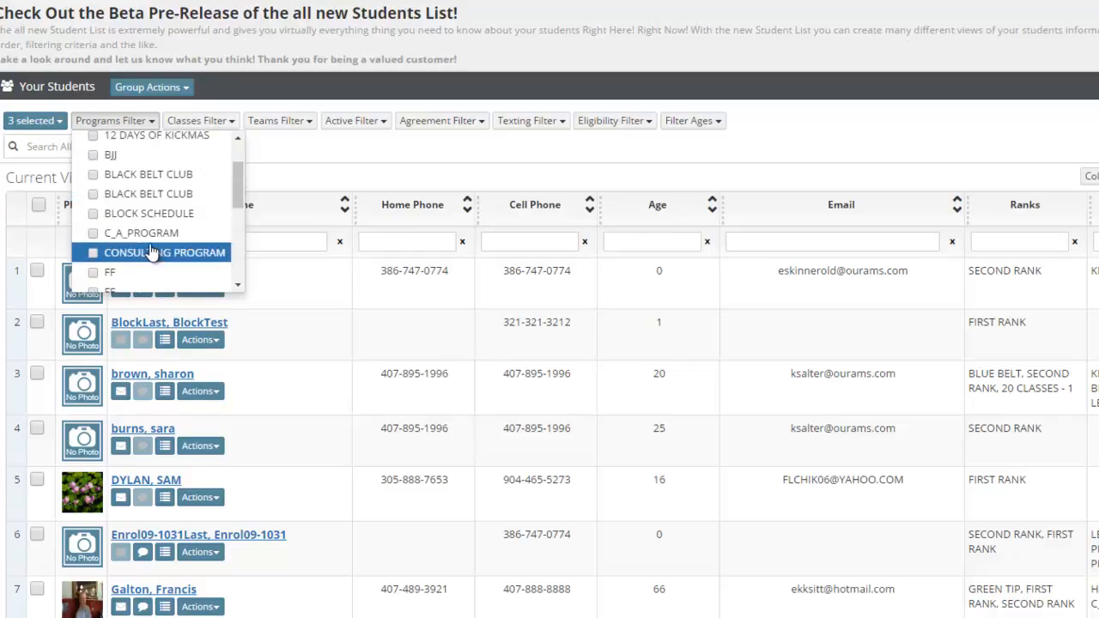
left_click(93, 174)
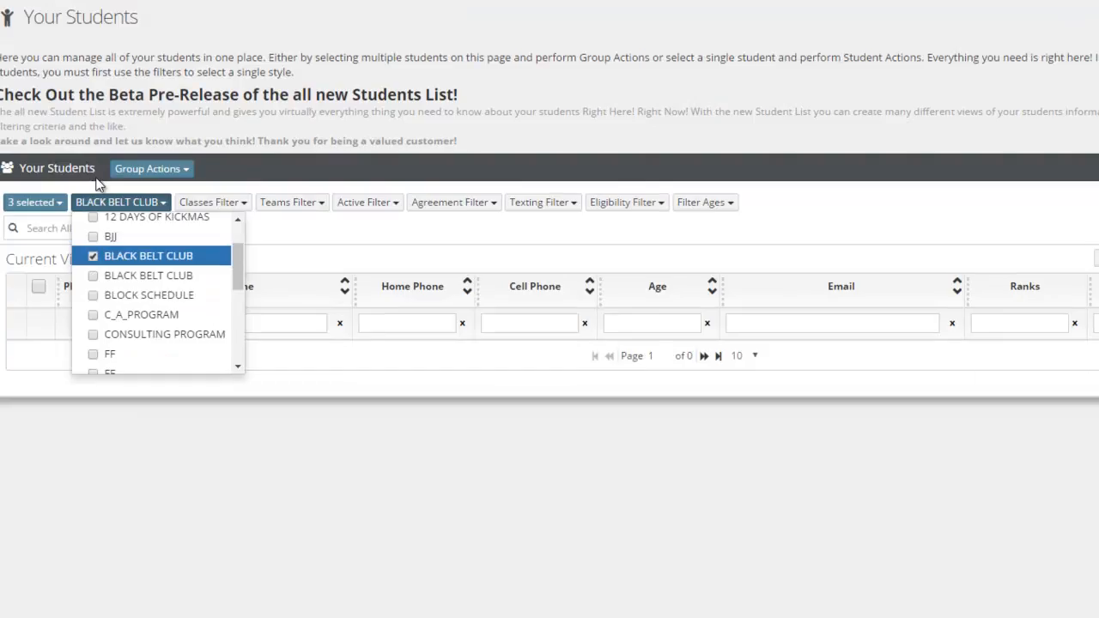
left_click(94, 276)
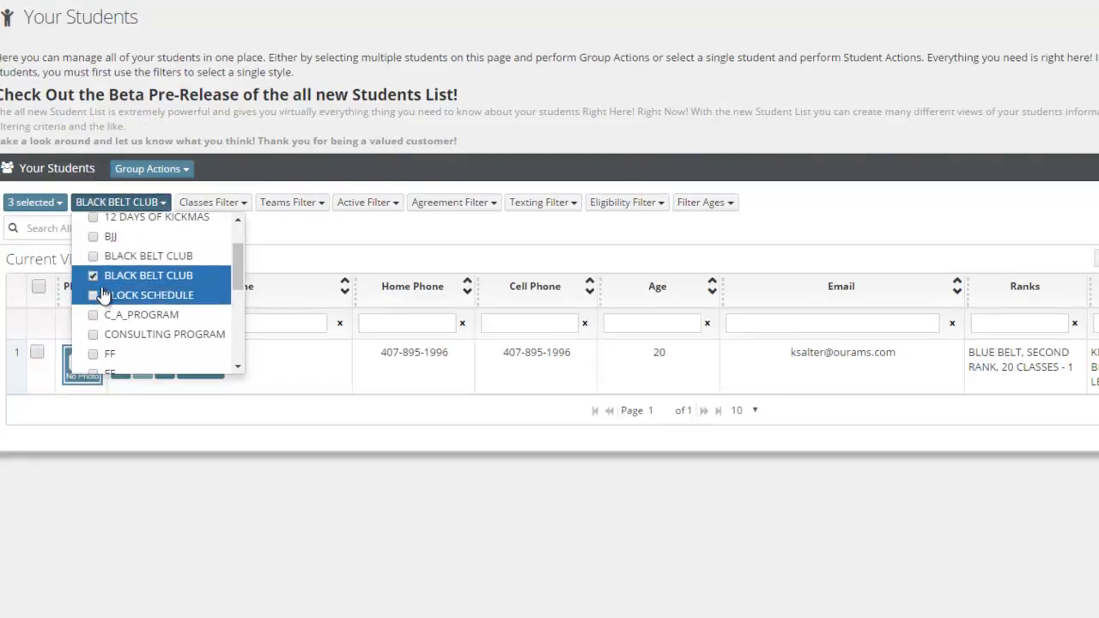
left_click(266, 140)
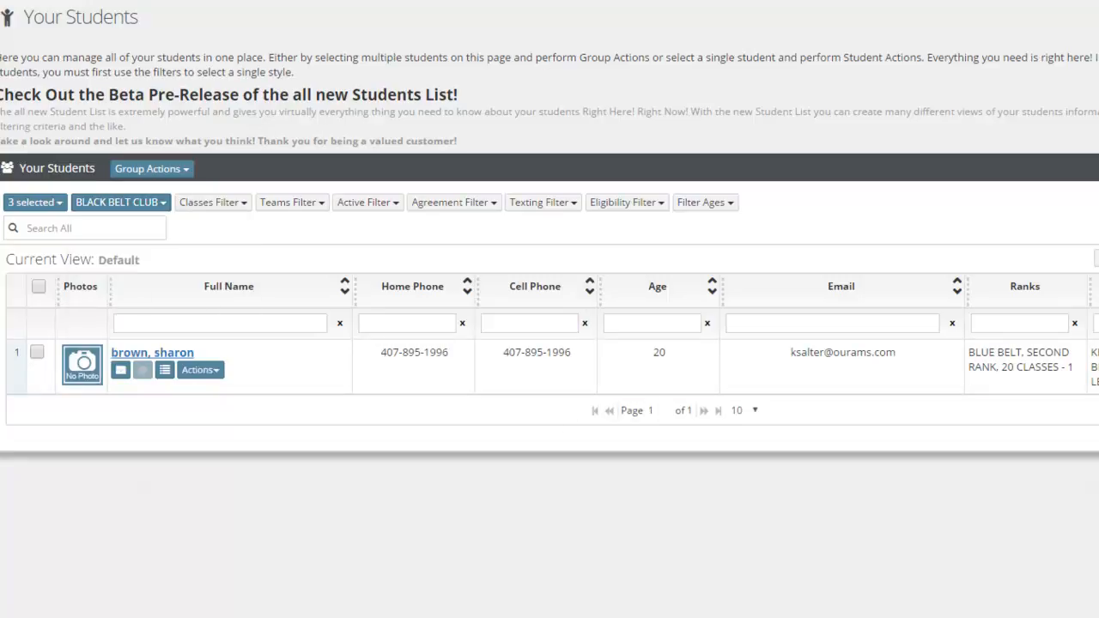
left_click(912, 391)
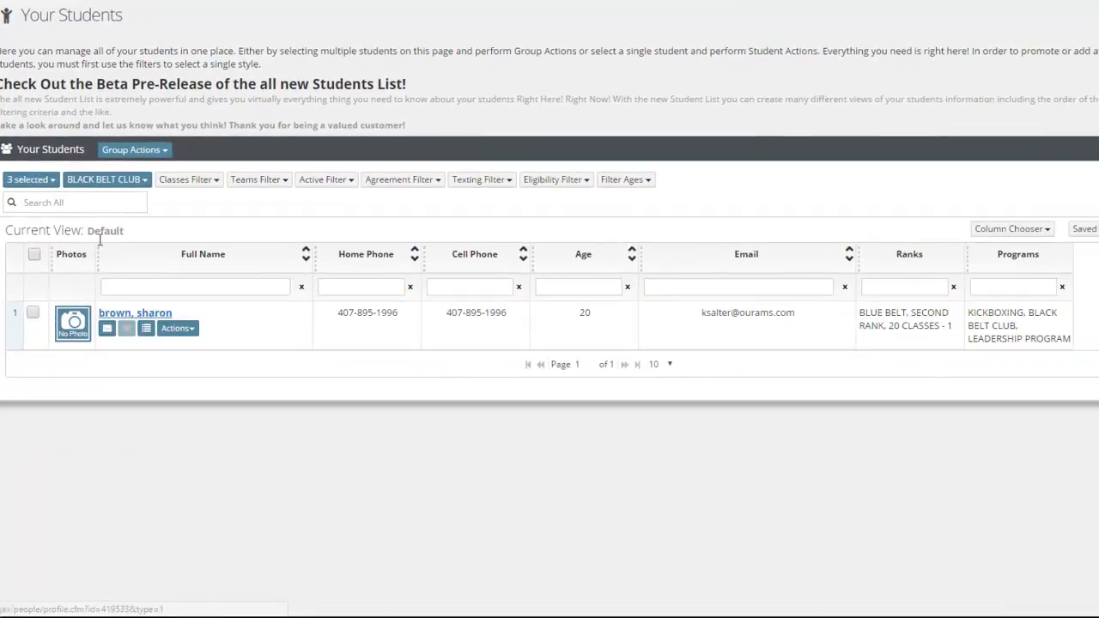
Change the programs filter to KIDS PROGARM only, removing BLACK BELT CLUB from the selection
left_click(124, 183)
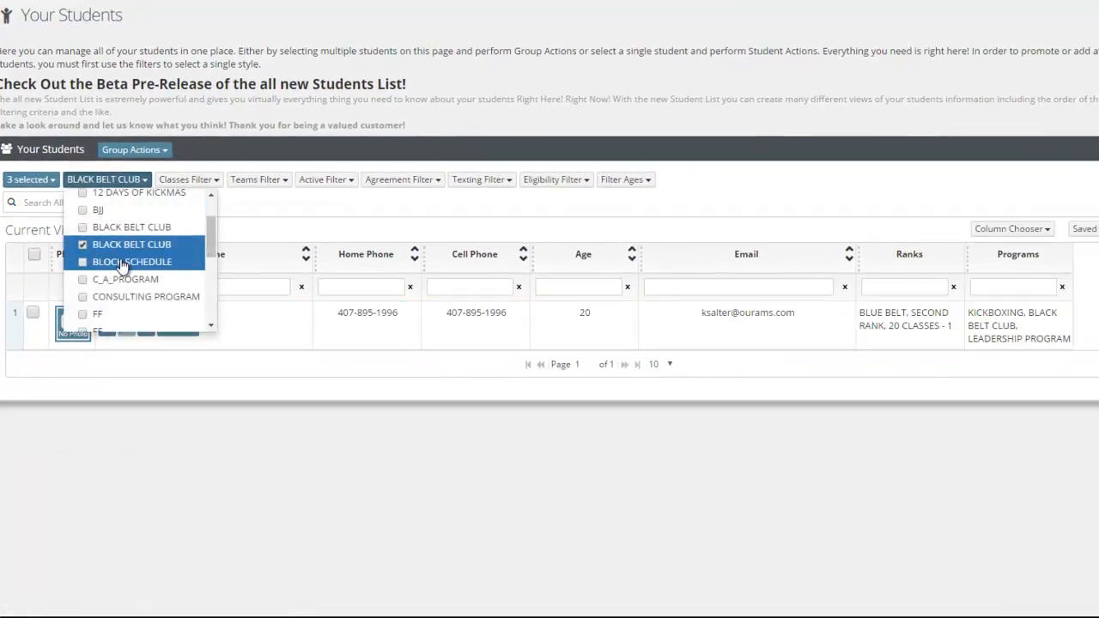
scroll(117, 271, "down", 3)
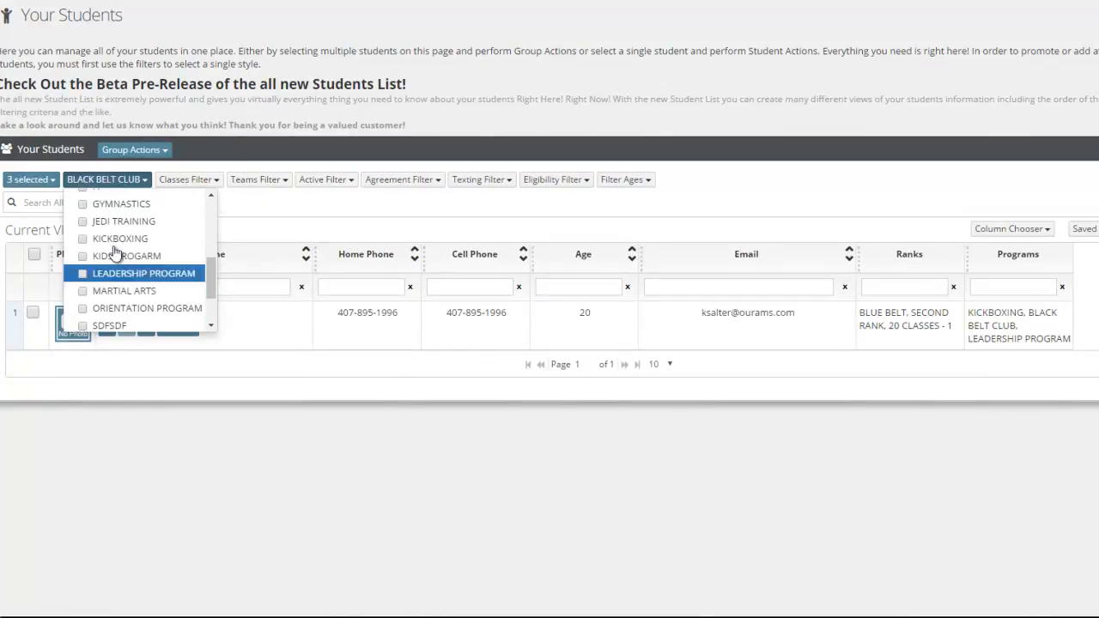
left_click(105, 258)
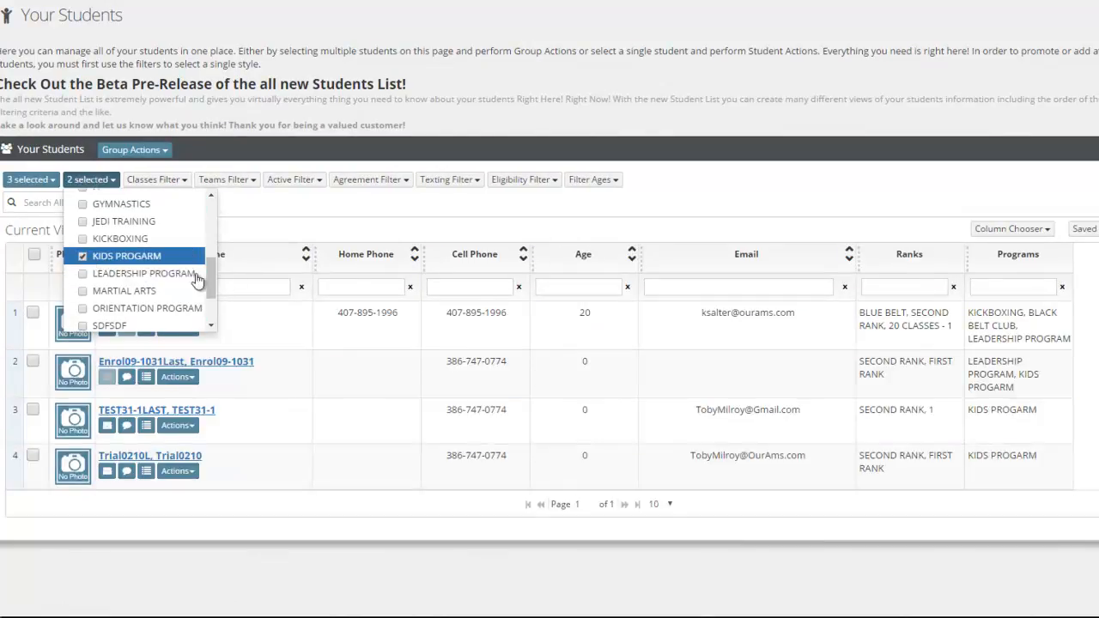
scroll(135, 274, "up", 3)
left_click(83, 246)
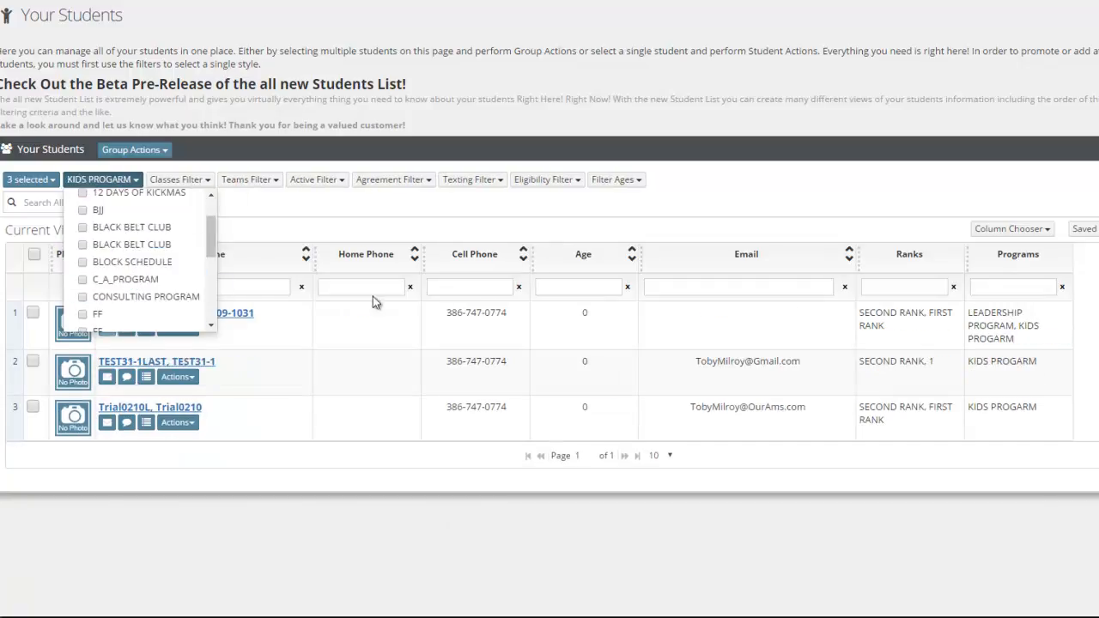
left_click(383, 65)
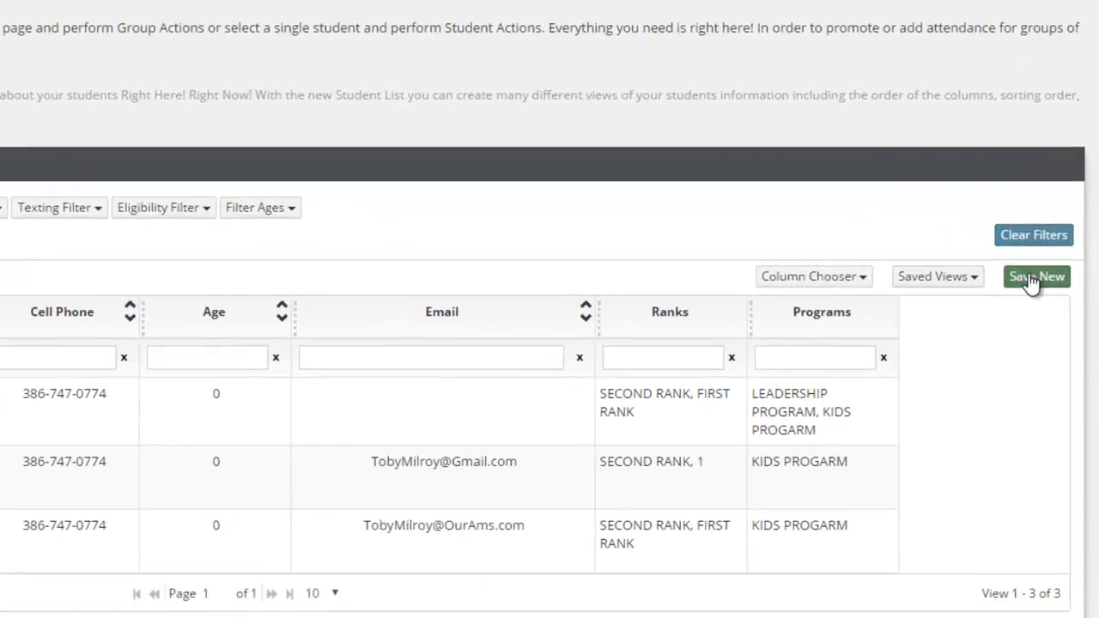
Save the current filters and columns as a new view named Leadership Candidates List
left_click(1033, 277)
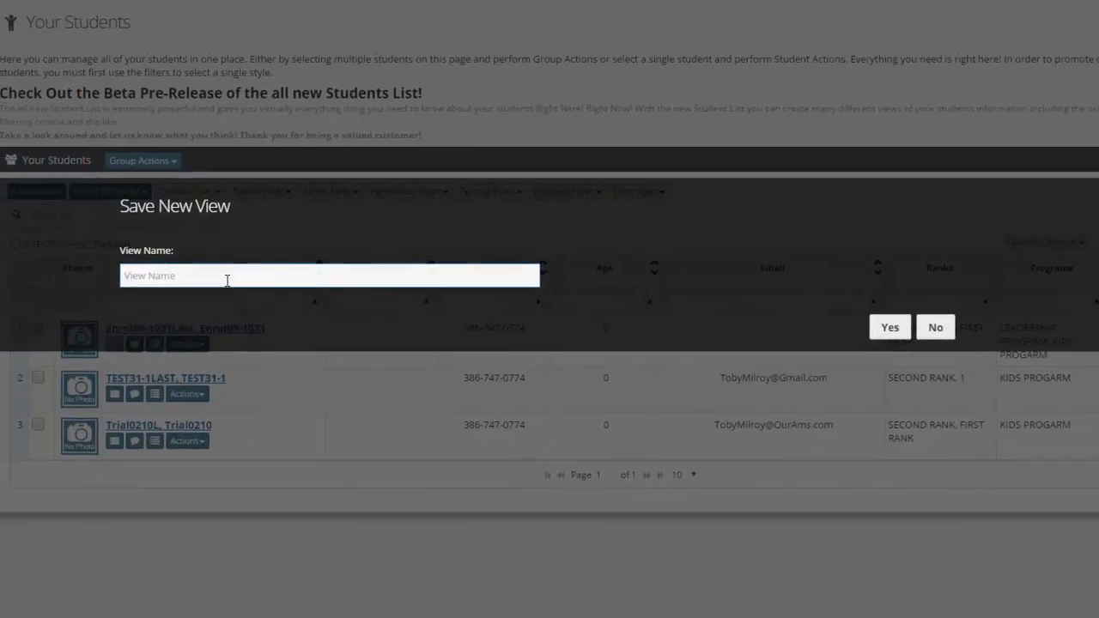
type("Leadership Candidate")
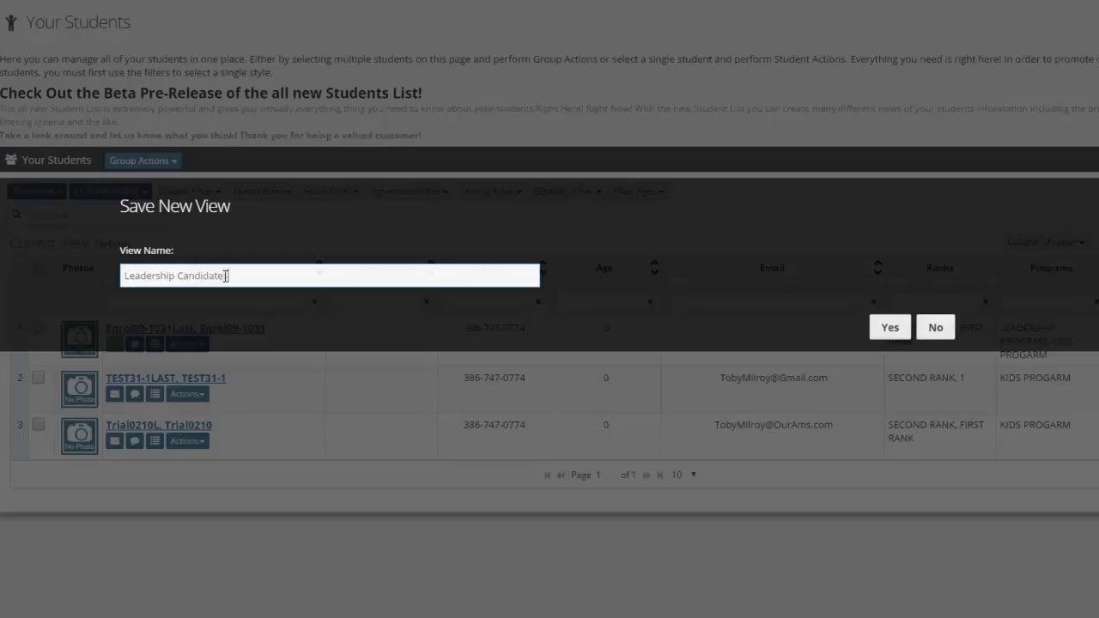
type(" List")
left_click(889, 328)
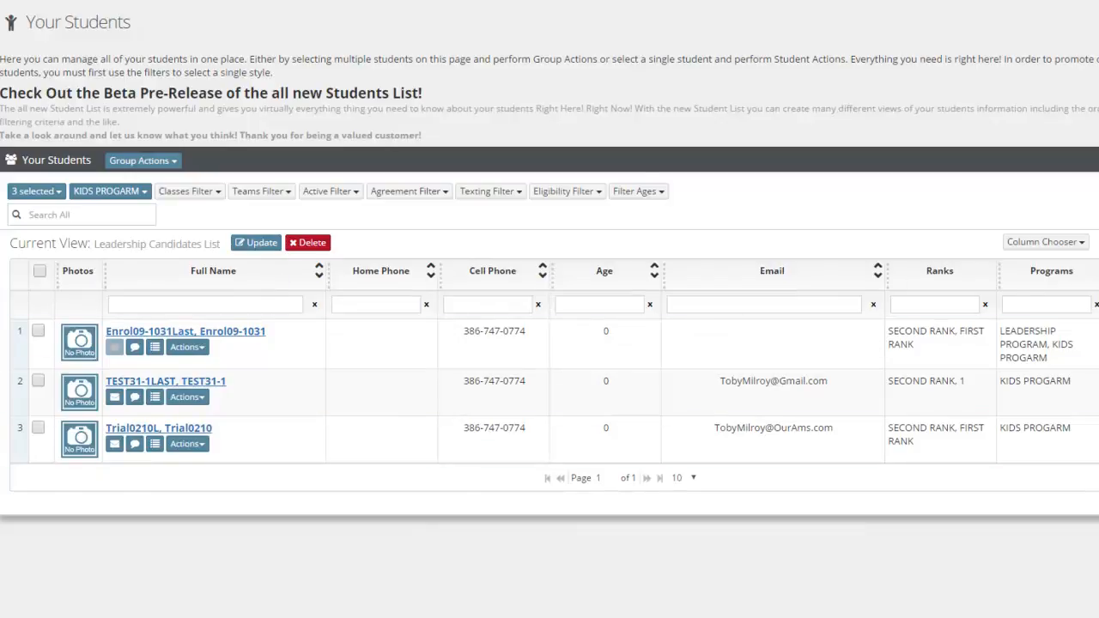
Load the Leadership Candidates List from the saved views and close the list of views
left_click(1012, 250)
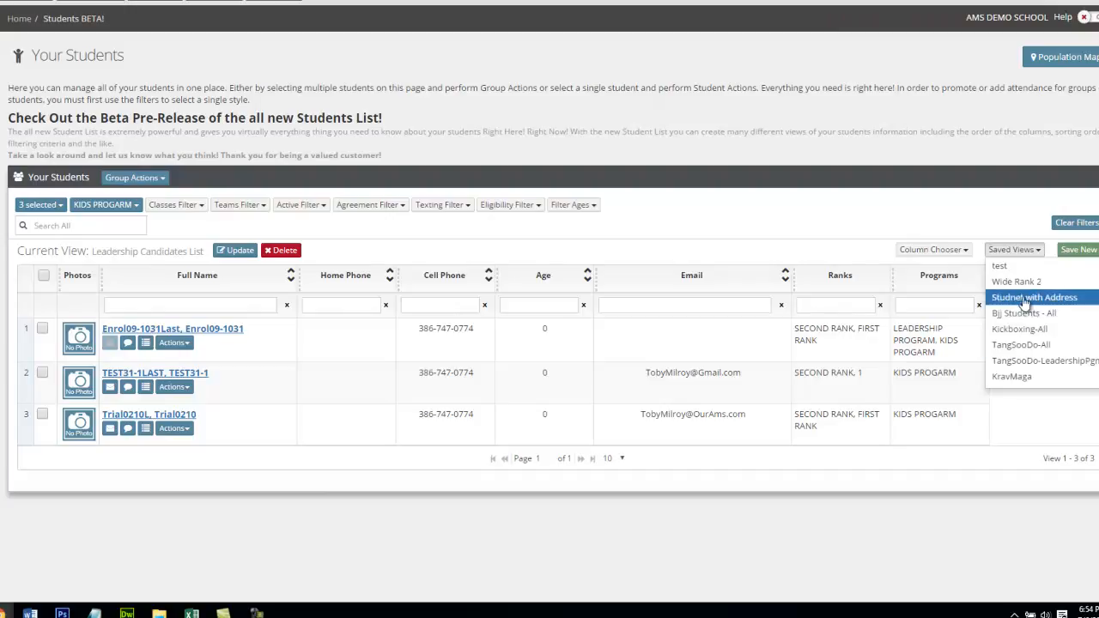
scroll(1027, 346, "down", 1)
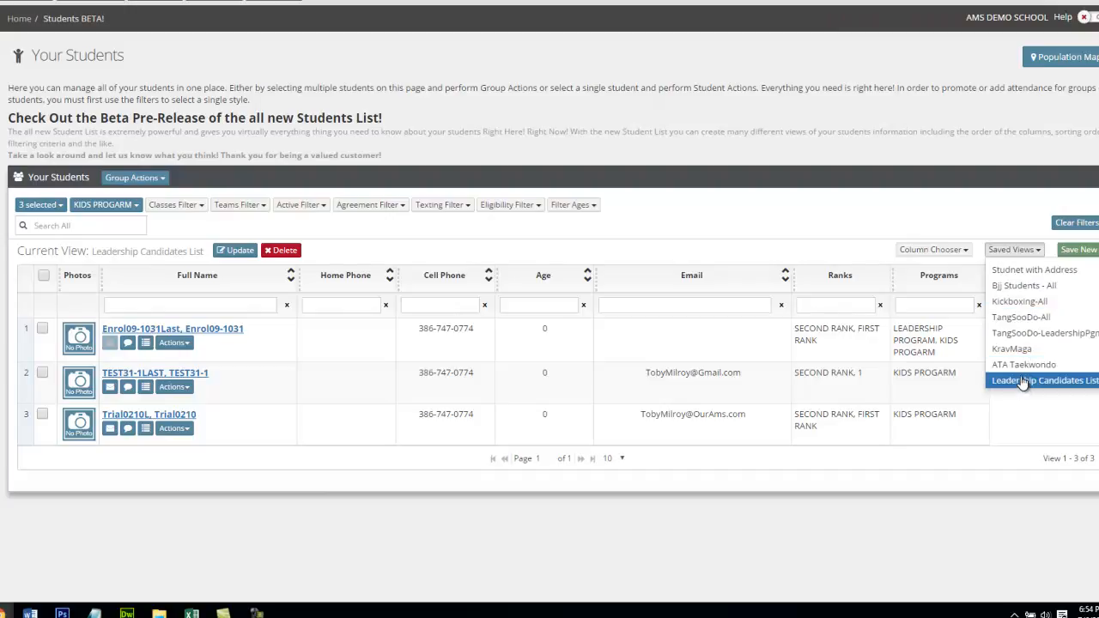
left_click(1022, 380)
left_click(1015, 251)
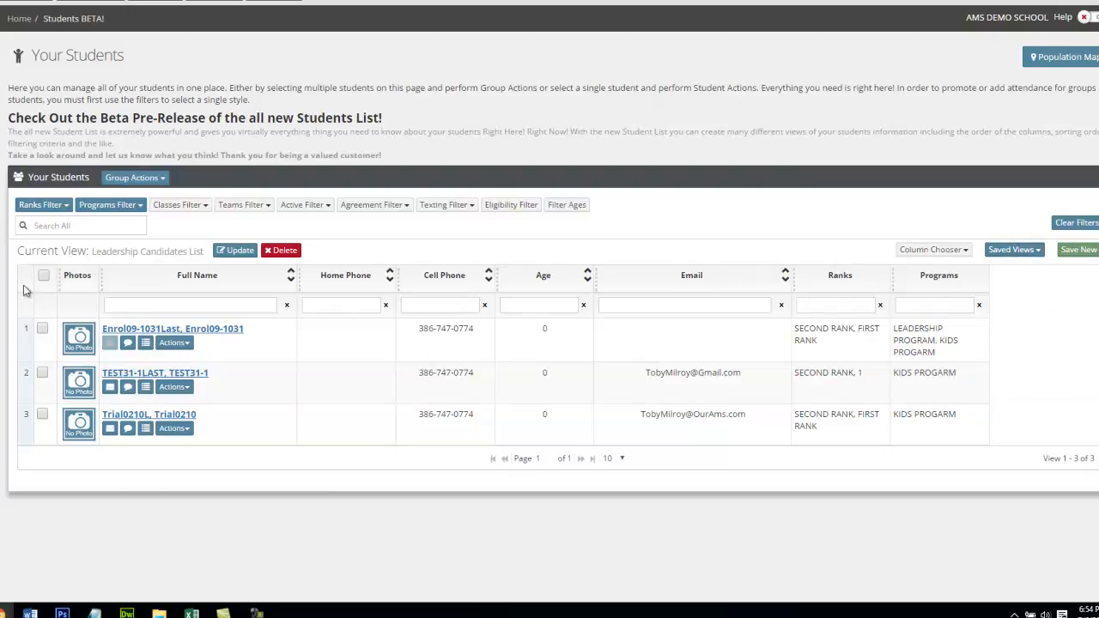
left_click(778, 422)
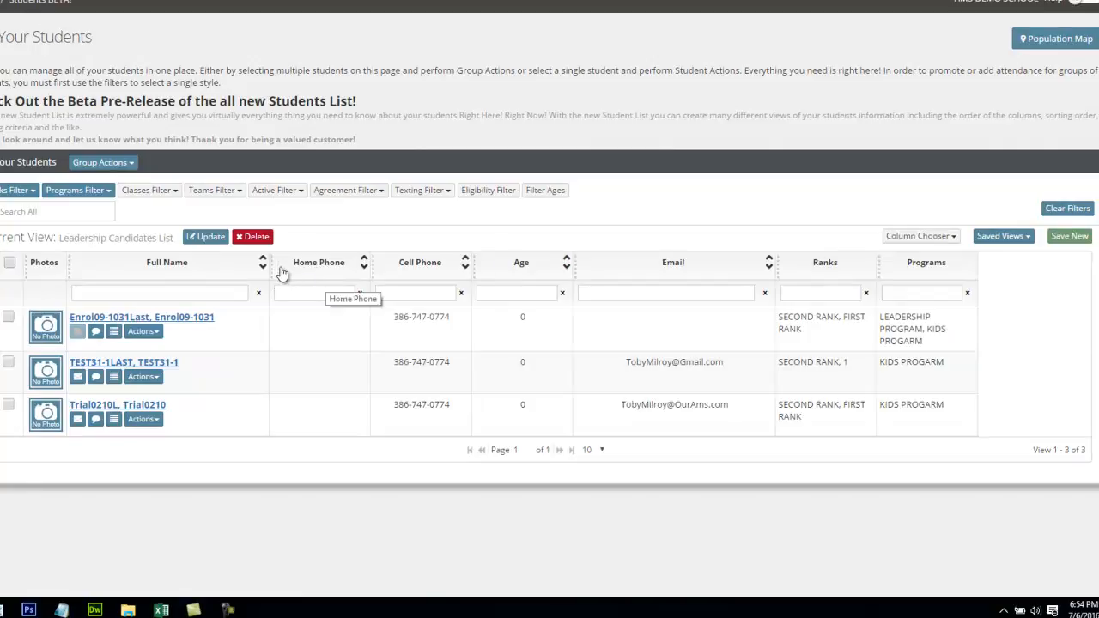
Narrow the Full Name column, and move the Ranks and Email columns directly after it, ahead of Home Phone
left_click_drag(268, 262, 231, 260)
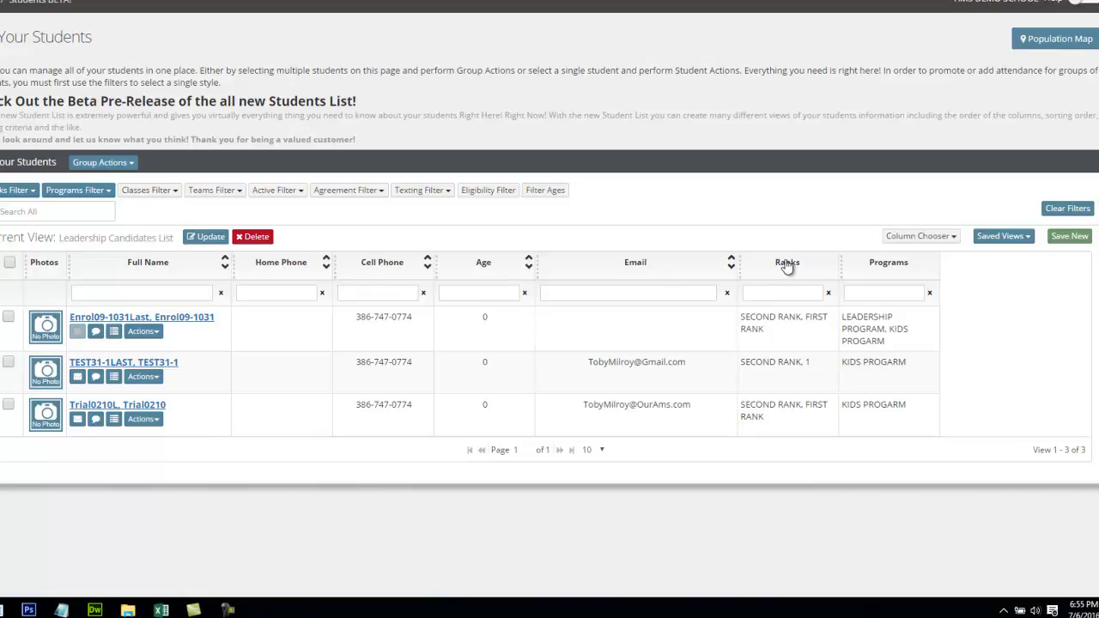
left_click_drag(790, 263, 280, 270)
left_click_drag(787, 271, 407, 280)
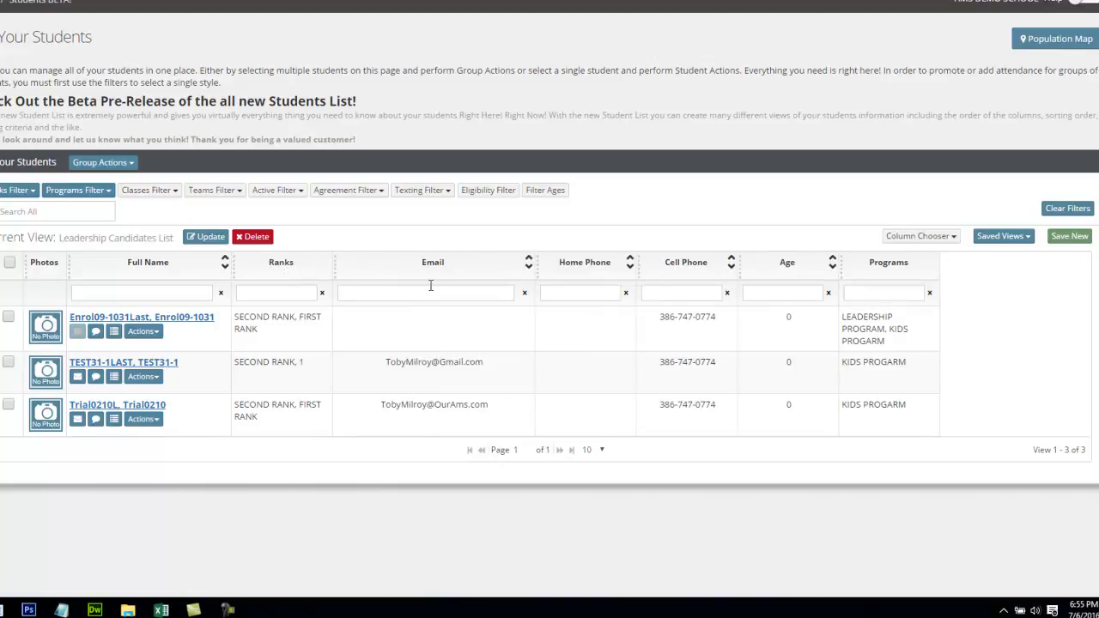
Narrow the Email column and widen the Programs column, then update the Leadership Candidates List view with the current layout
left_click_drag(536, 262, 452, 268)
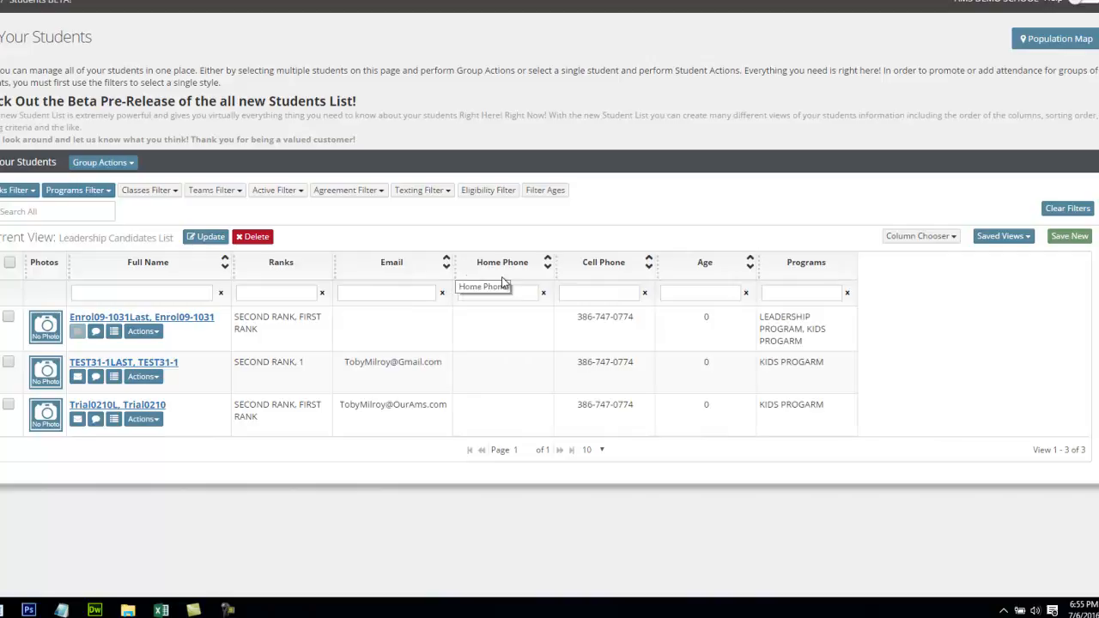
left_click_drag(860, 261, 1031, 268)
left_click(517, 339)
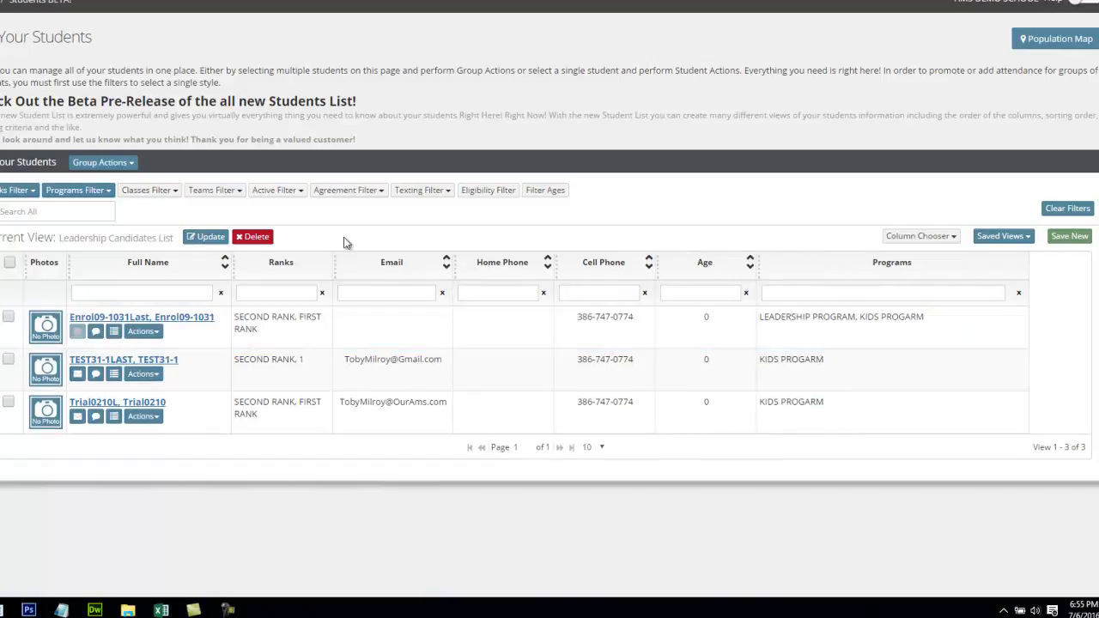
left_click(204, 237)
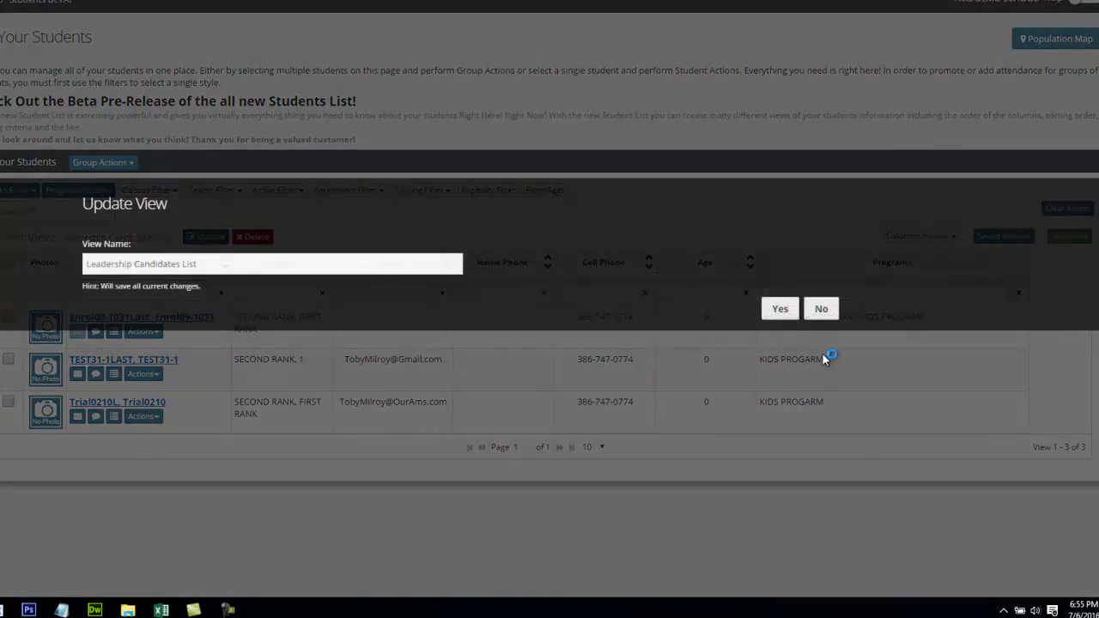
left_click(781, 310)
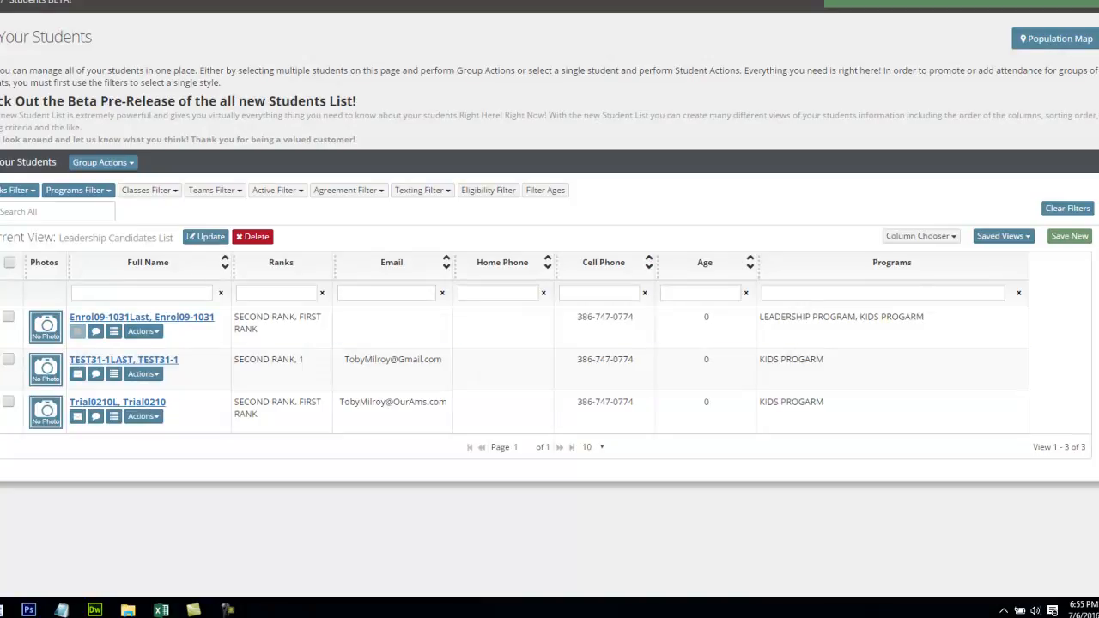
Go to the Dashboard, return to the beta Students list, and load the saved Leadership Candidates List view
left_click(1, 163)
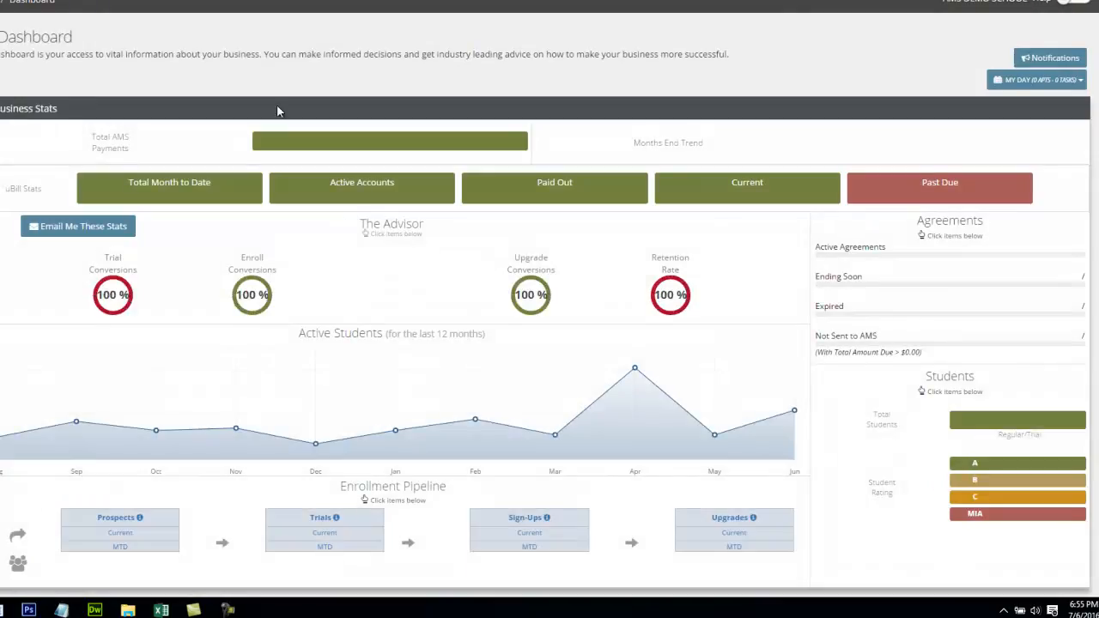
left_click(1, 189)
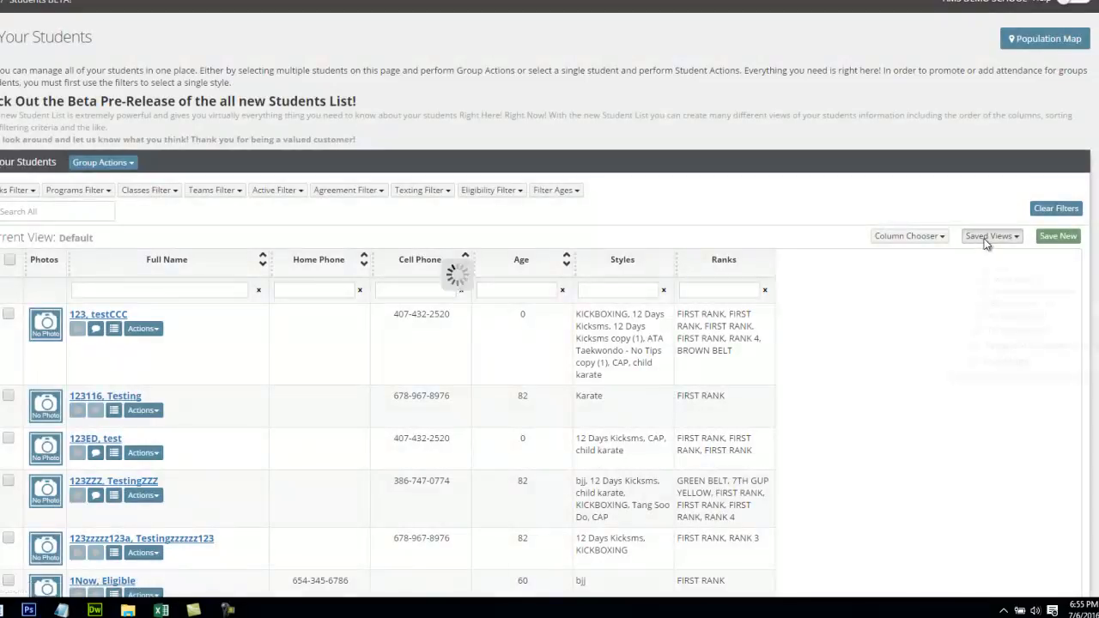
left_click(992, 237)
scroll(1010, 369, "down", 1)
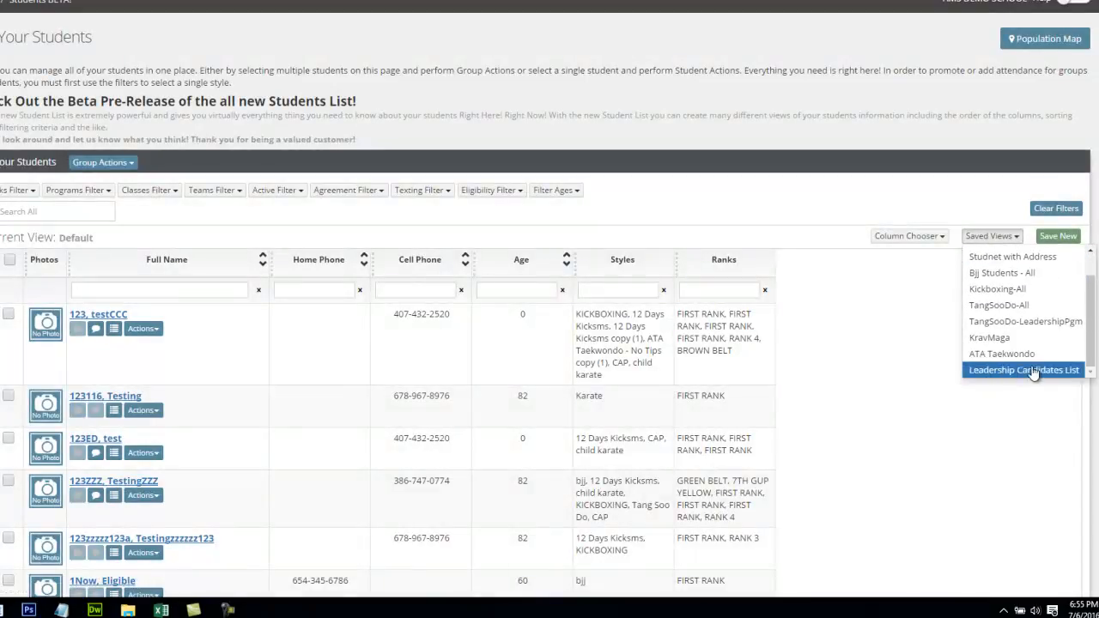
left_click(1015, 374)
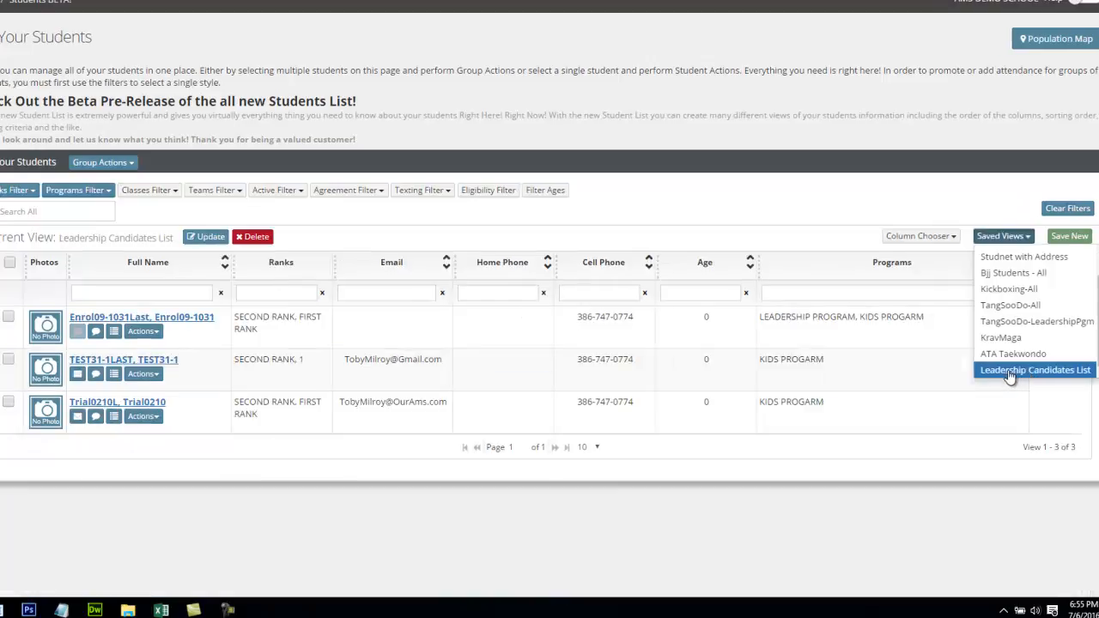